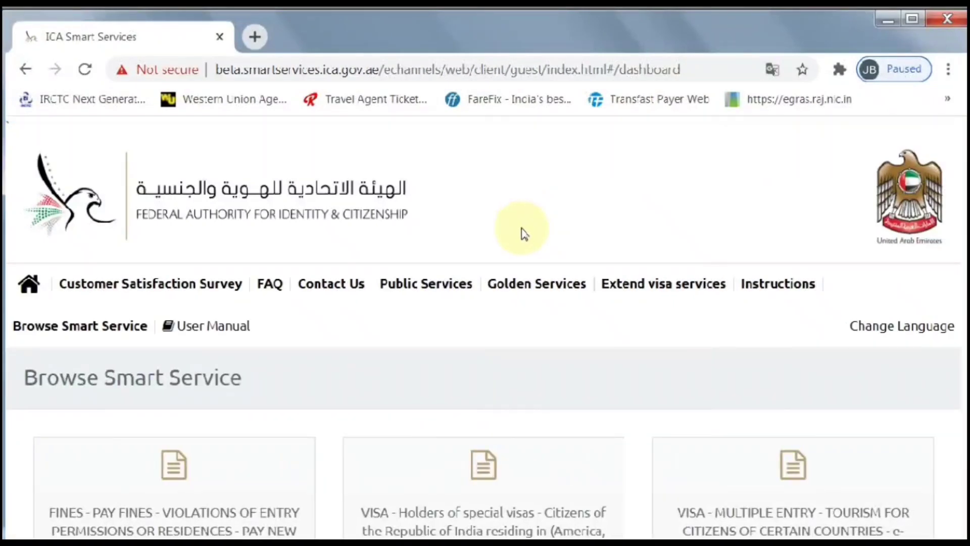
Step: Highlight the Browse Smart Service heading on the dashboard
left_click_drag(265, 379, 23, 375)
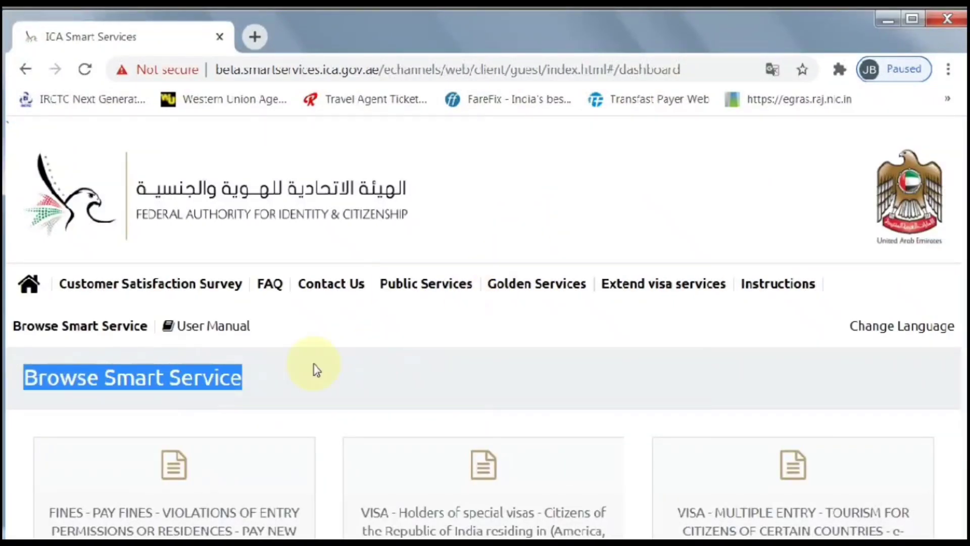
Step: Scroll to the bottom of the services list and open the File Validity service
left_click(399, 325)
scroll(454, 316, "down", 5)
scroll(456, 317, "down", 15)
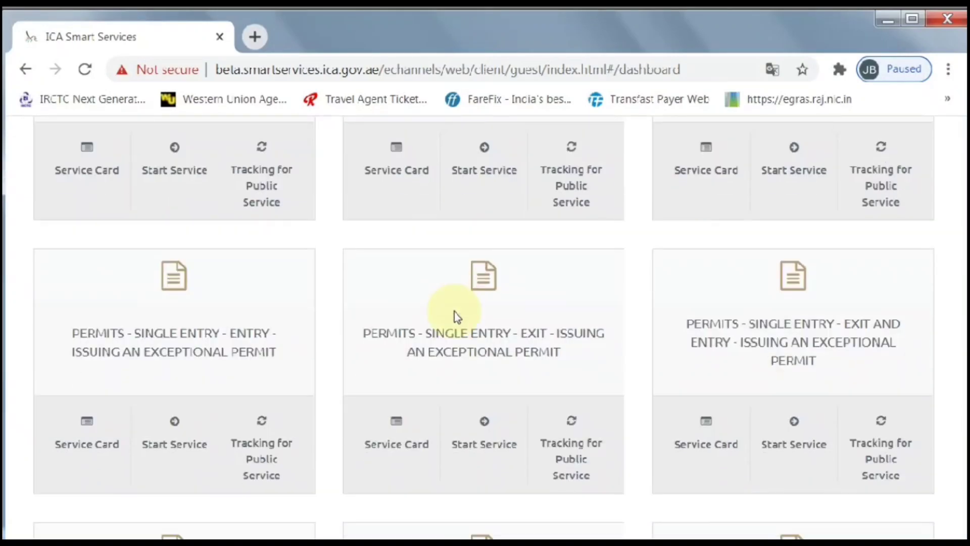
scroll(456, 312, "down", 5)
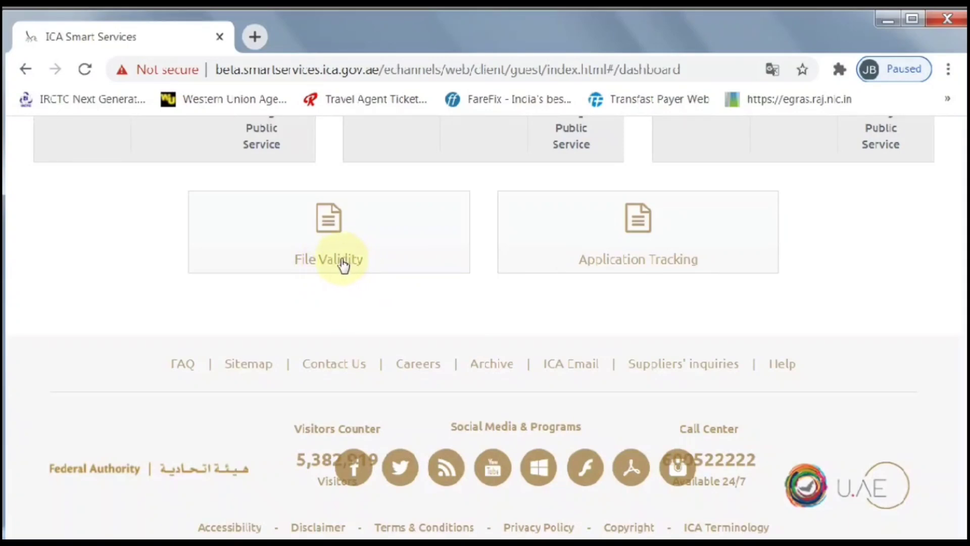
left_click(342, 261)
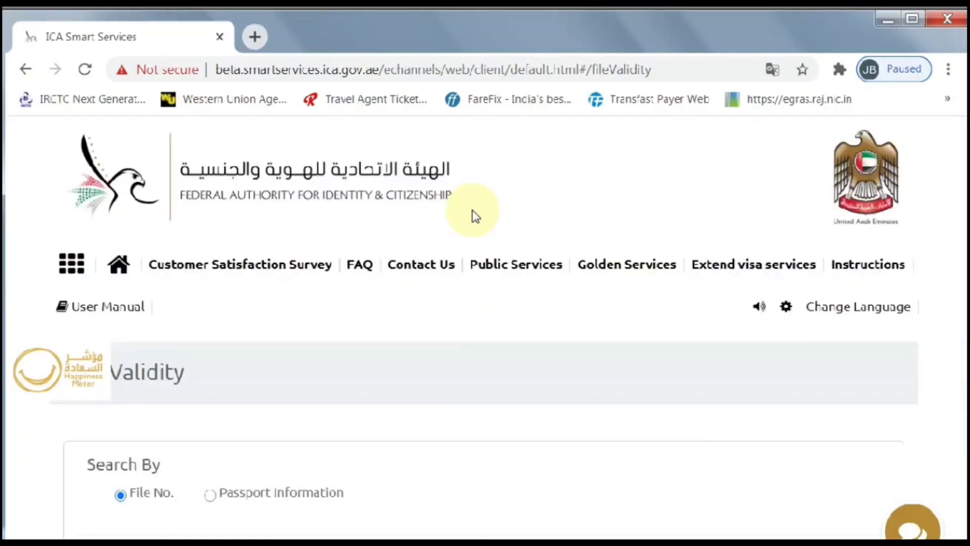
Step: Point out the File Validity heading and its File No. and Passport Information search options
scroll(472, 214, "down", 4)
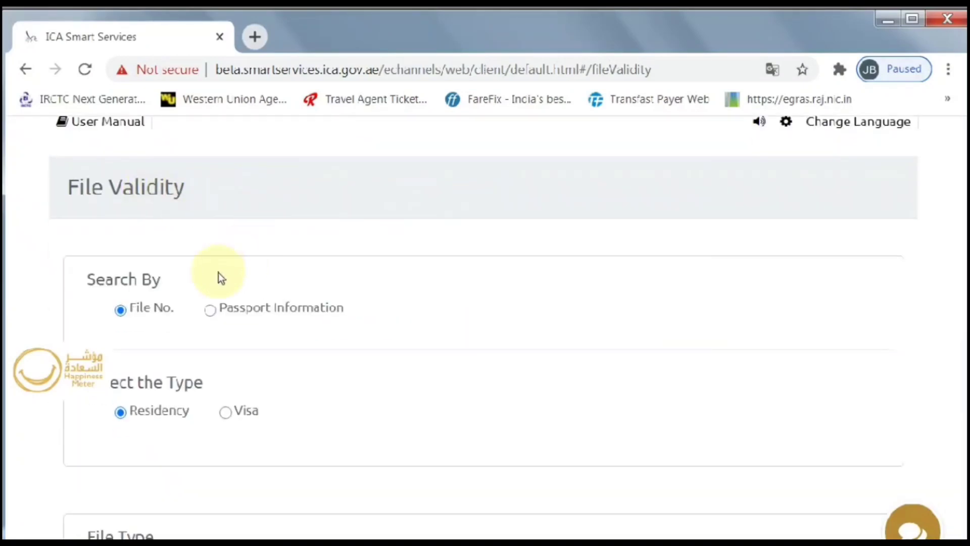
left_click_drag(190, 195, 65, 184)
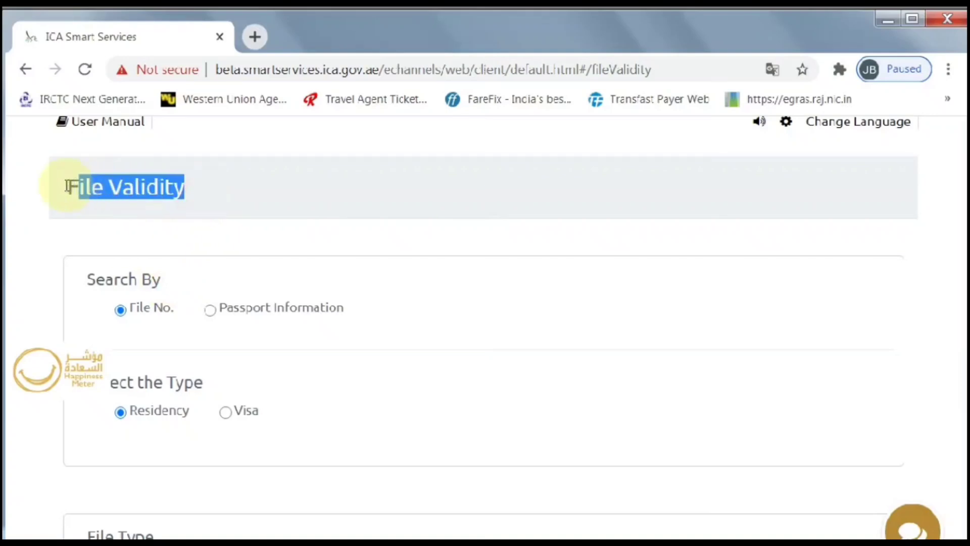
left_click(168, 280)
left_click_drag(152, 285, 79, 279)
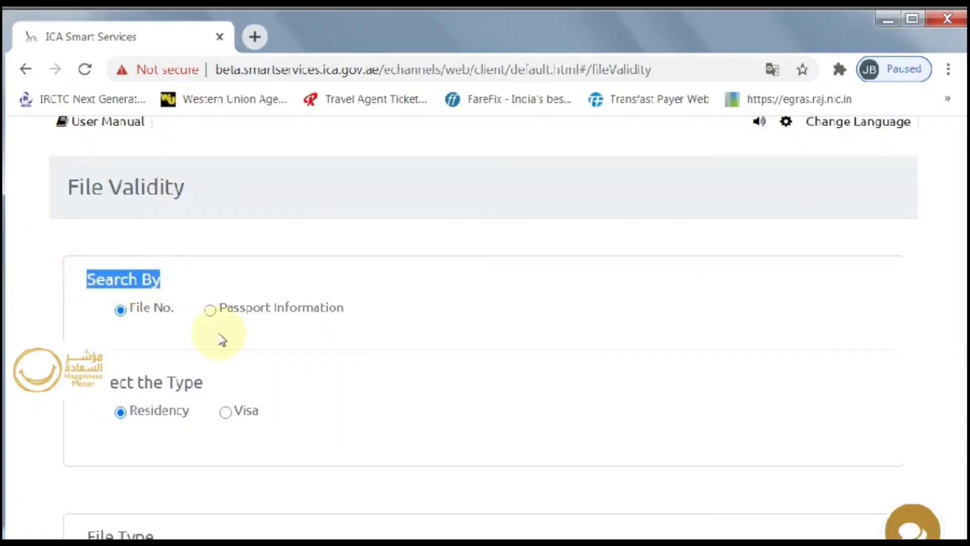
left_click_drag(175, 309, 129, 309)
left_click_drag(358, 314, 86, 290)
Step: Choose Passport Information as the search method and bring the passport fields into view
scroll(218, 389, "down", 2)
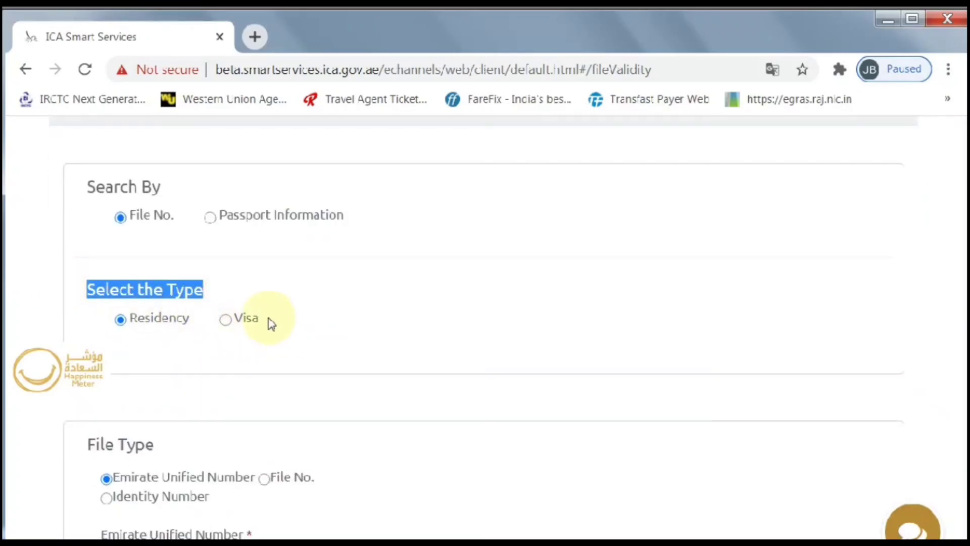
left_click_drag(266, 320, 212, 328)
scroll(241, 303, "down", 4)
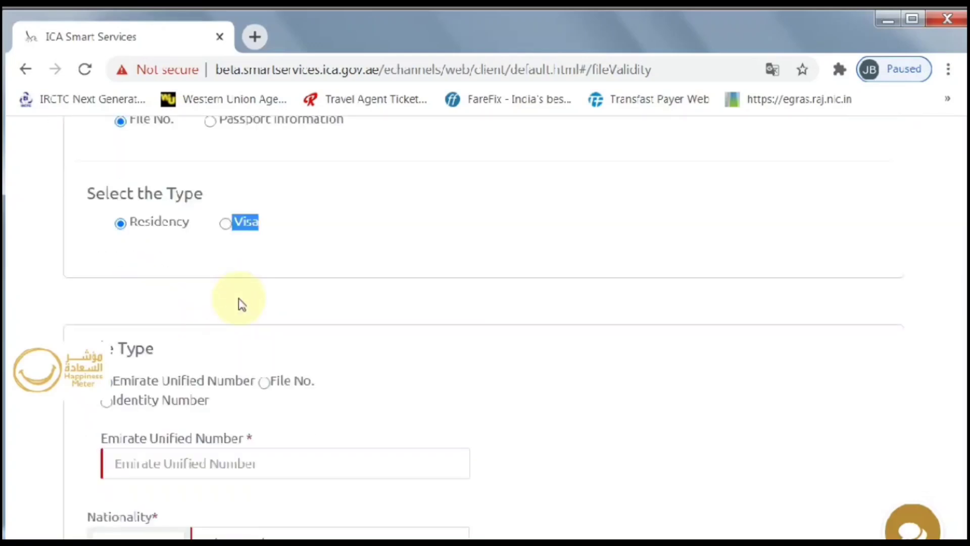
scroll(230, 252, "up", 6)
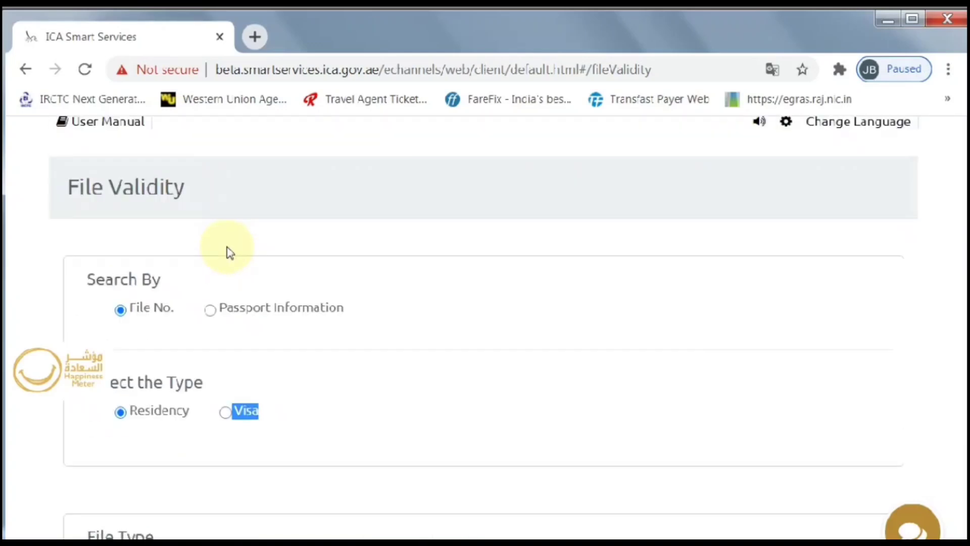
scroll(230, 252, "down", 10)
scroll(230, 253, "down", 2)
scroll(228, 248, "up", 4)
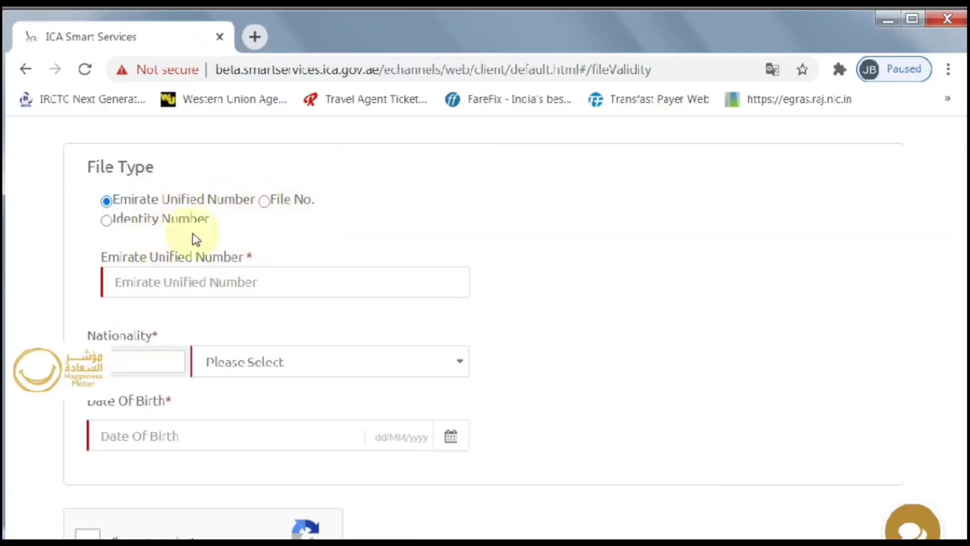
scroll(293, 246, "up", 6)
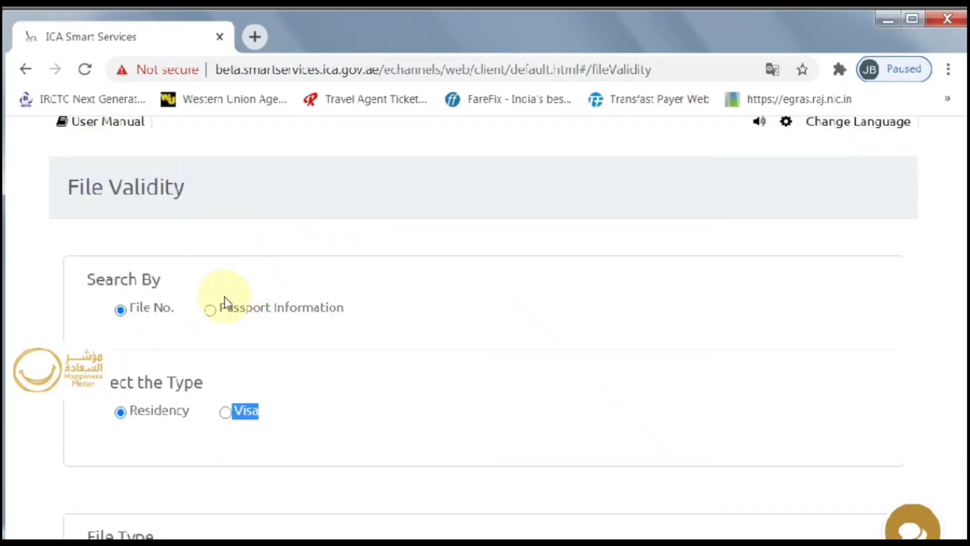
left_click(209, 311)
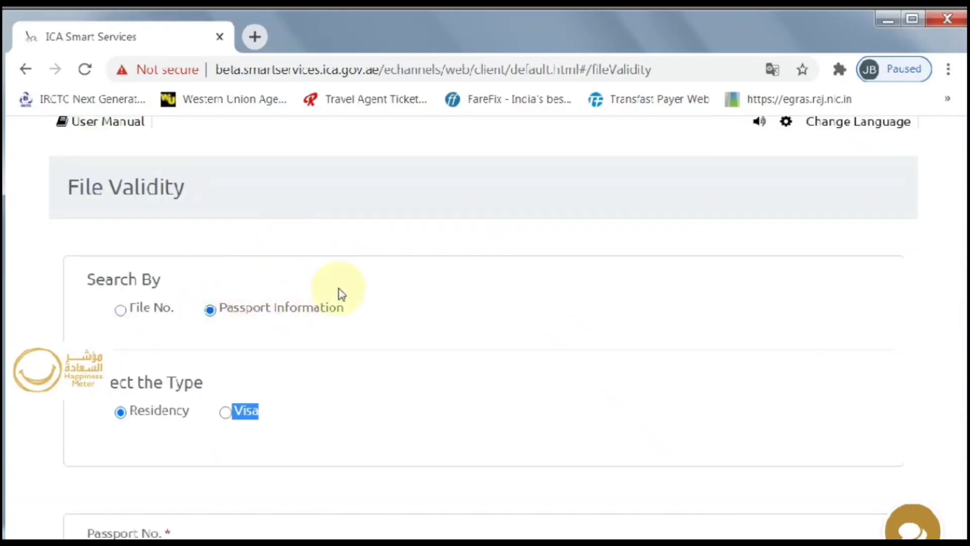
scroll(363, 286, "down", 5)
scroll(362, 280, "down", 2)
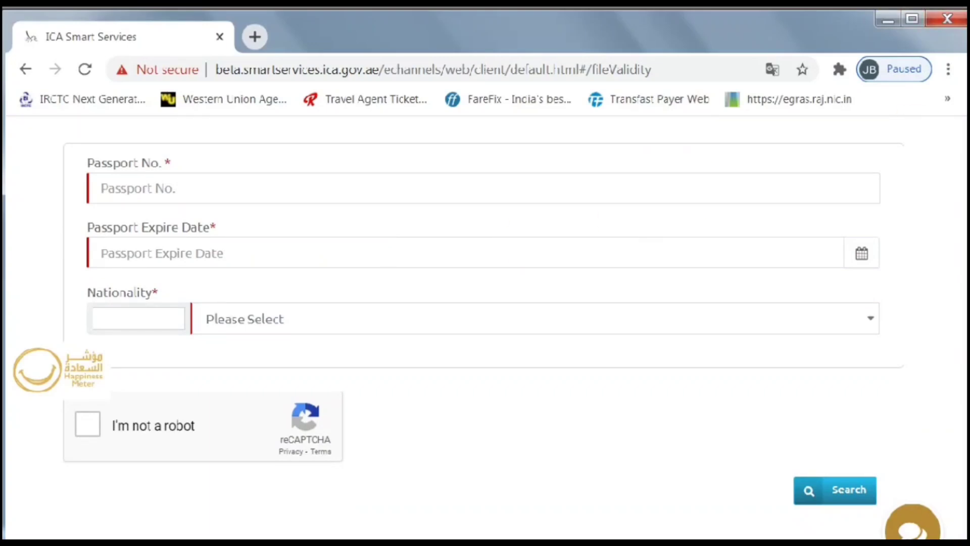
Step: Enter the passport number and set the passport expiry date to 03/11/2022
left_click(595, 160)
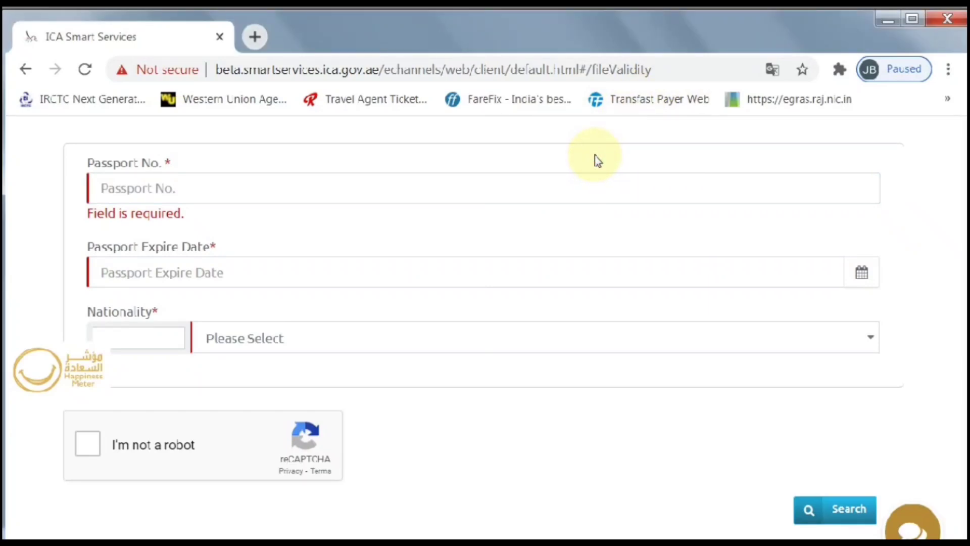
left_click(610, 188)
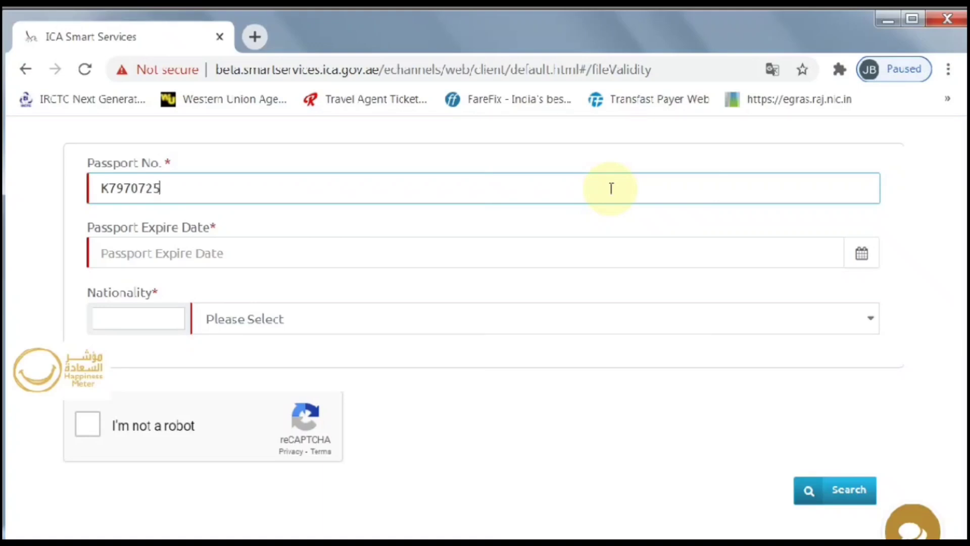
left_click_drag(217, 228, 86, 231)
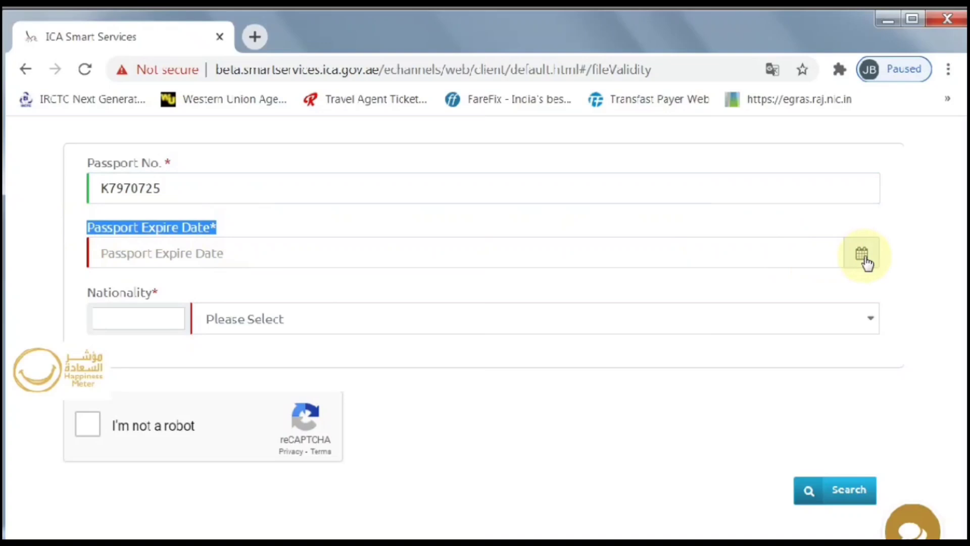
left_click(846, 255)
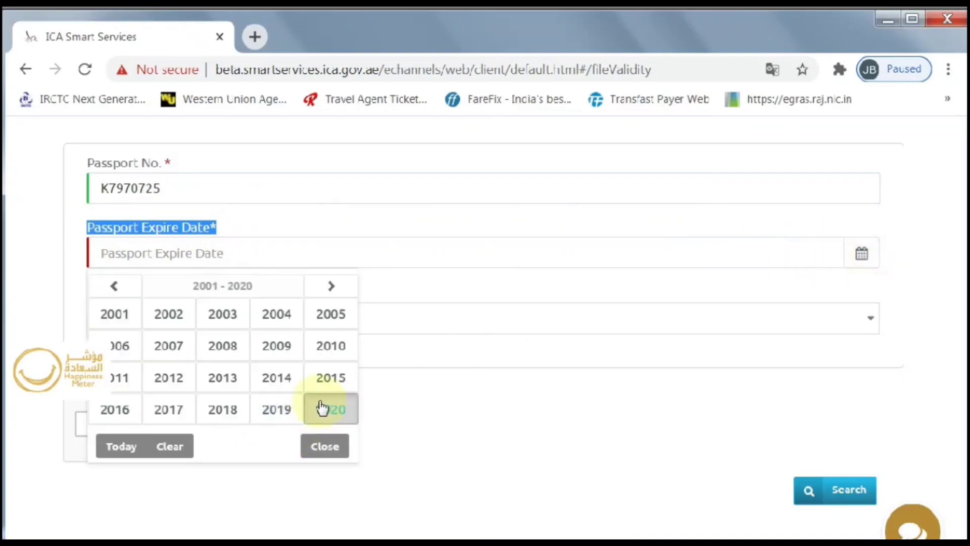
left_click(330, 286)
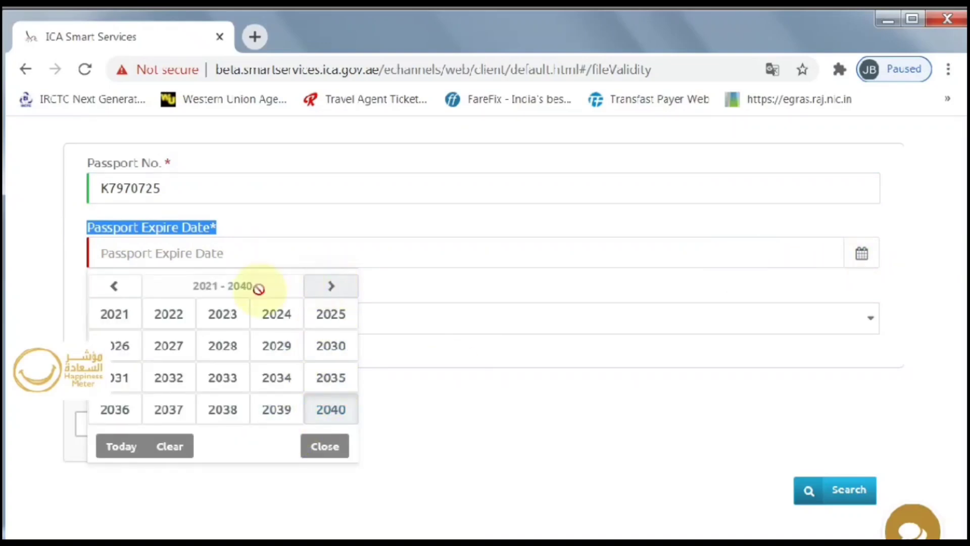
left_click(177, 317)
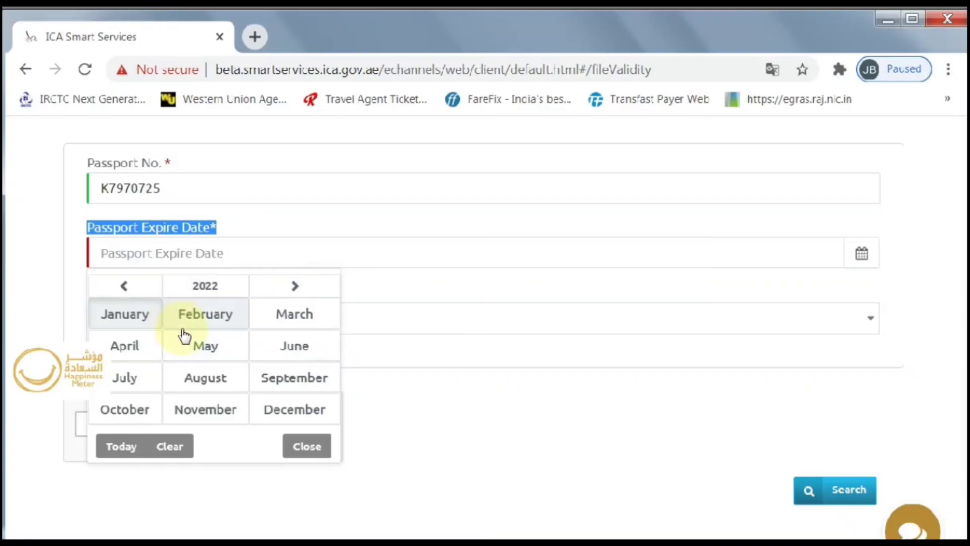
left_click(215, 412)
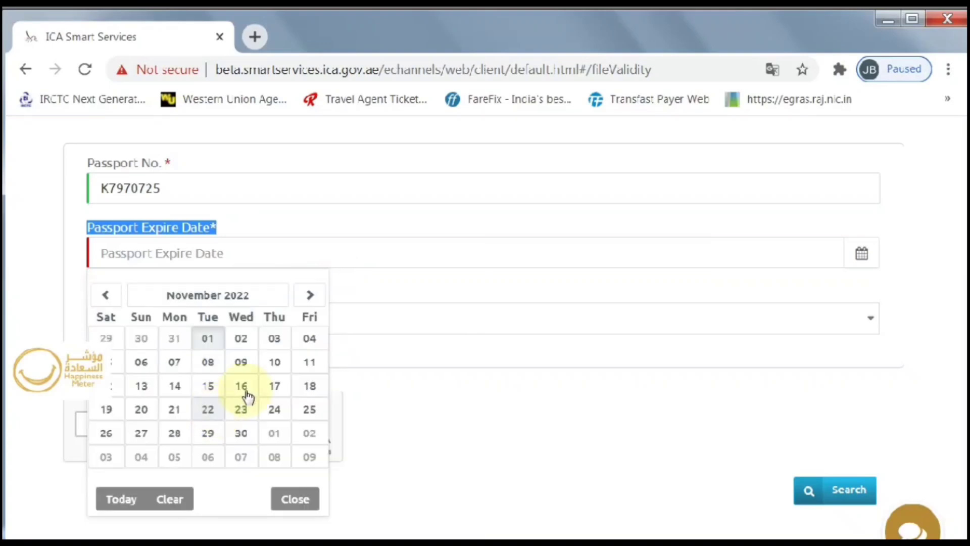
left_click(274, 338)
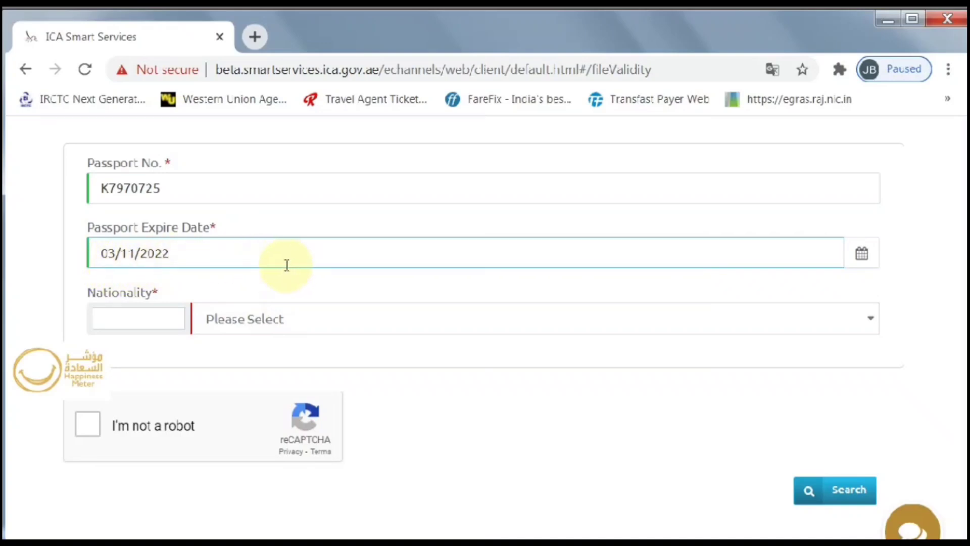
Step: Choose INDIA (code 205) as the nationality and start the I'm not a robot check
left_click_drag(162, 294, 77, 302)
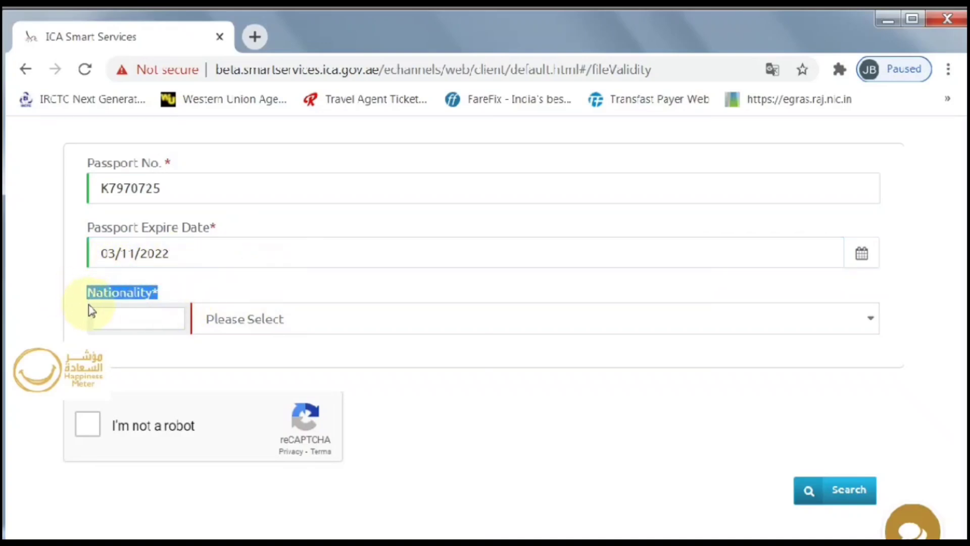
left_click(285, 320)
left_click(285, 321)
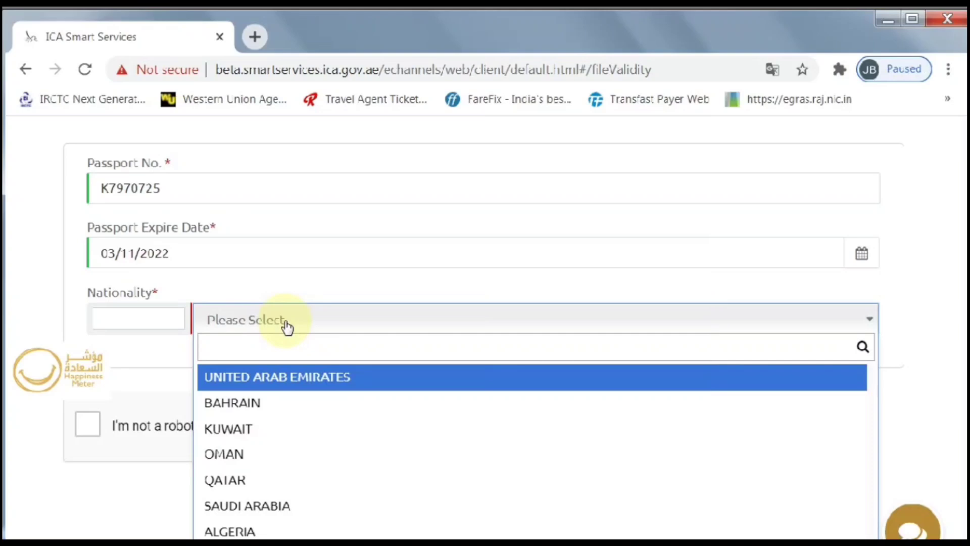
type("205")
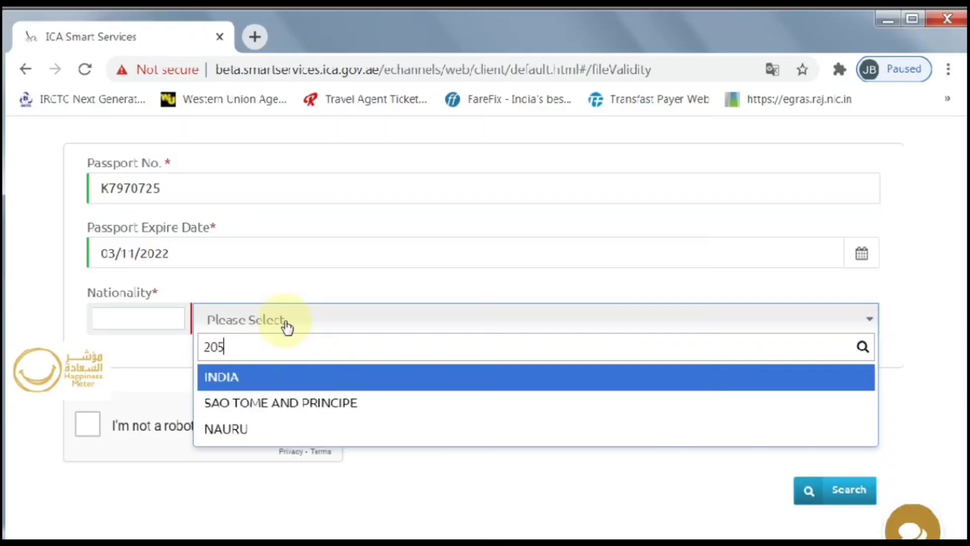
key("Return")
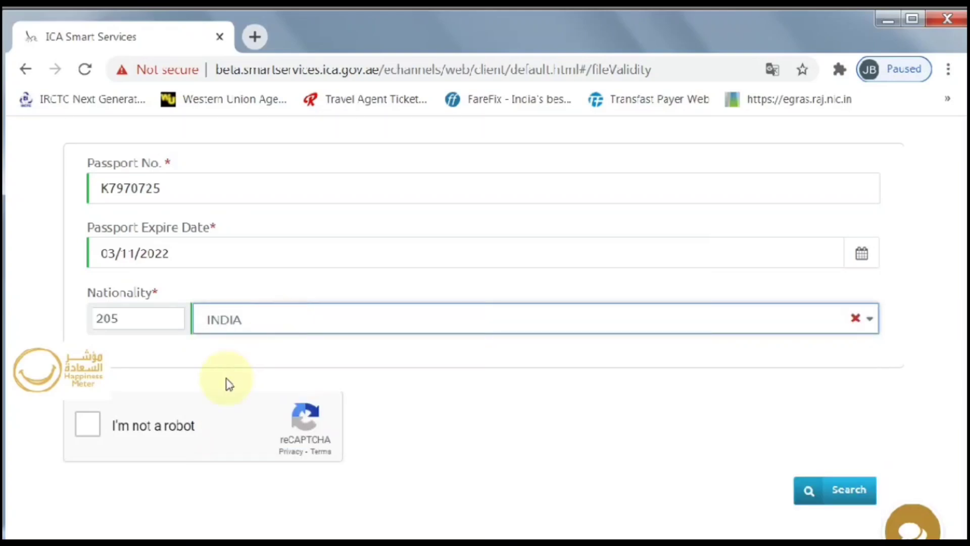
left_click(87, 427)
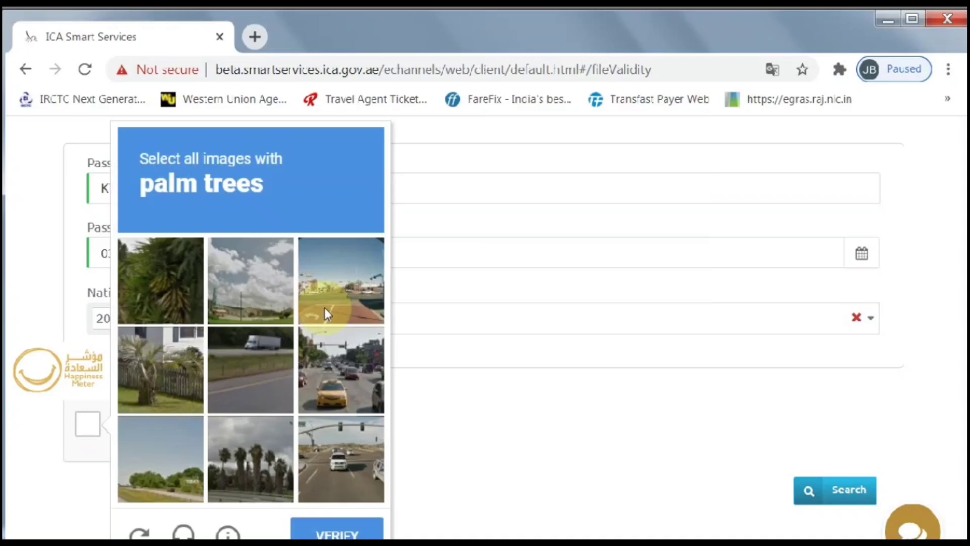
Step: Mark the three palm tree pictures, verify them, and run the file validity search
left_click(181, 282)
left_click(164, 353)
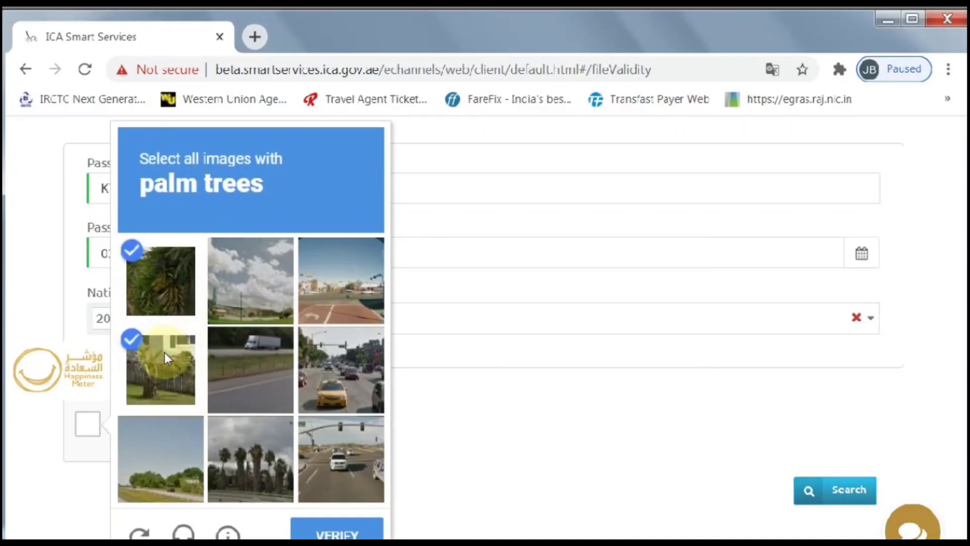
left_click(248, 466)
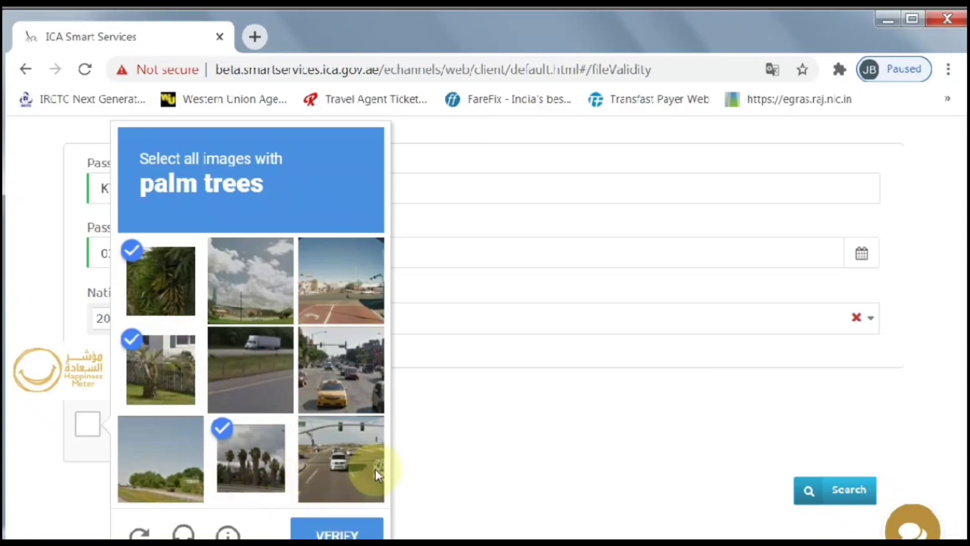
scroll(375, 469, "down", 3)
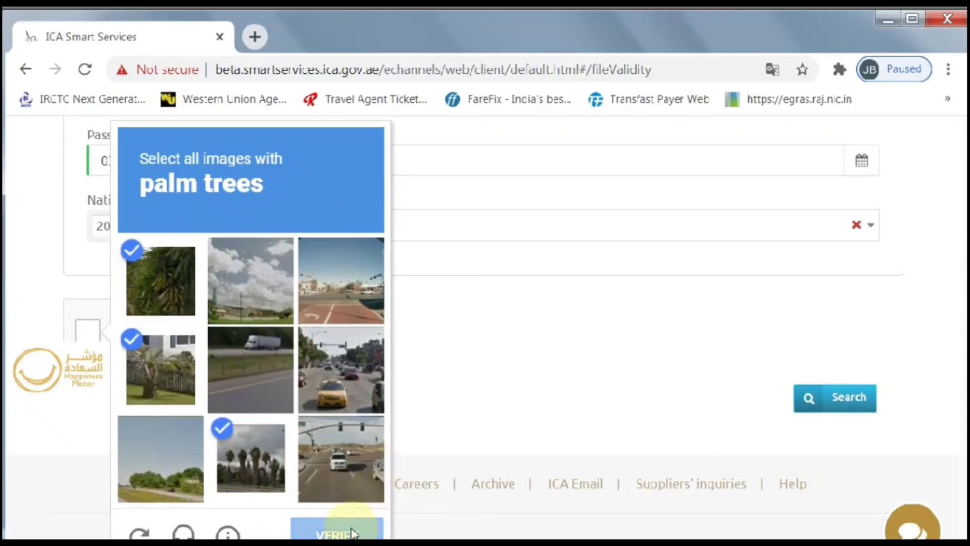
left_click(352, 533)
scroll(552, 398, "up", 2)
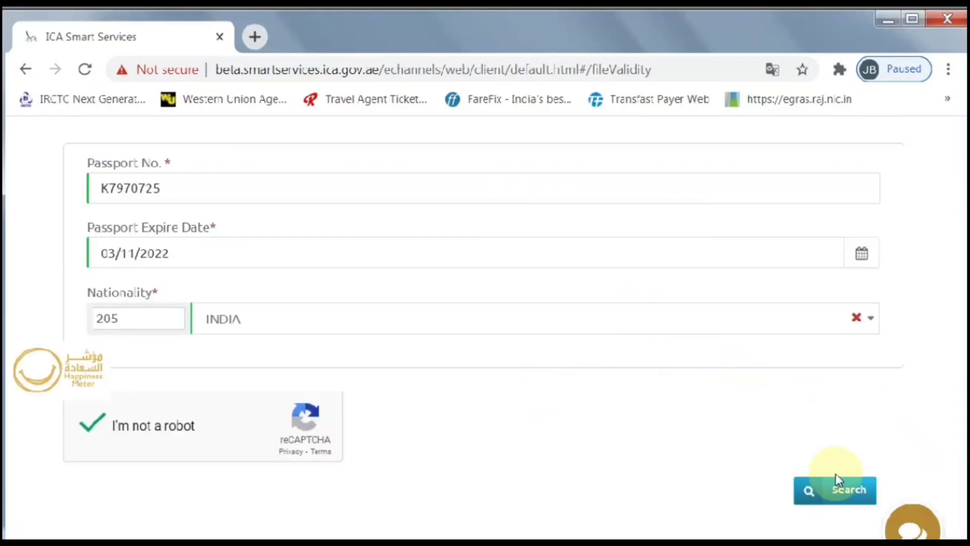
left_click(853, 483)
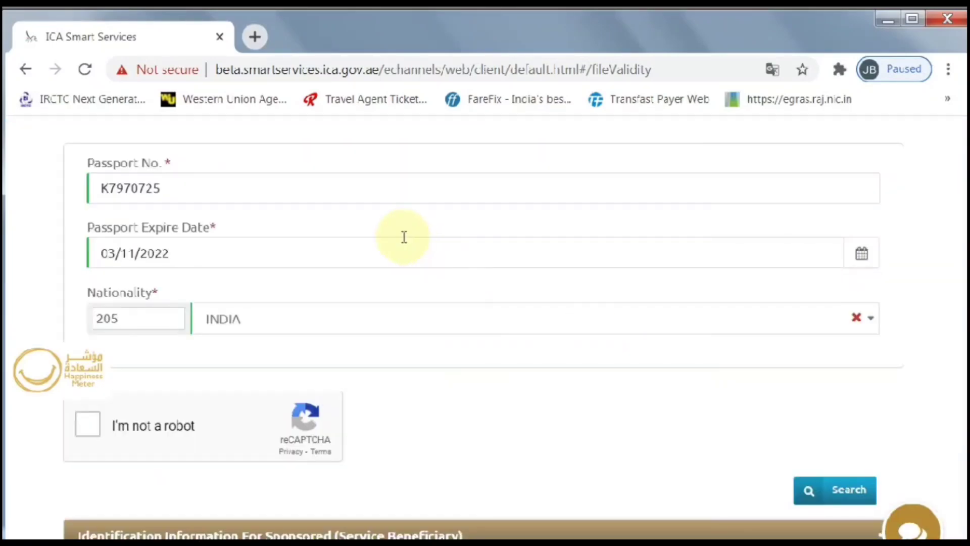
Step: Point out the result's file number, ACTIVE status and 02/01/2021 expiry date
scroll(410, 237, "down", 7)
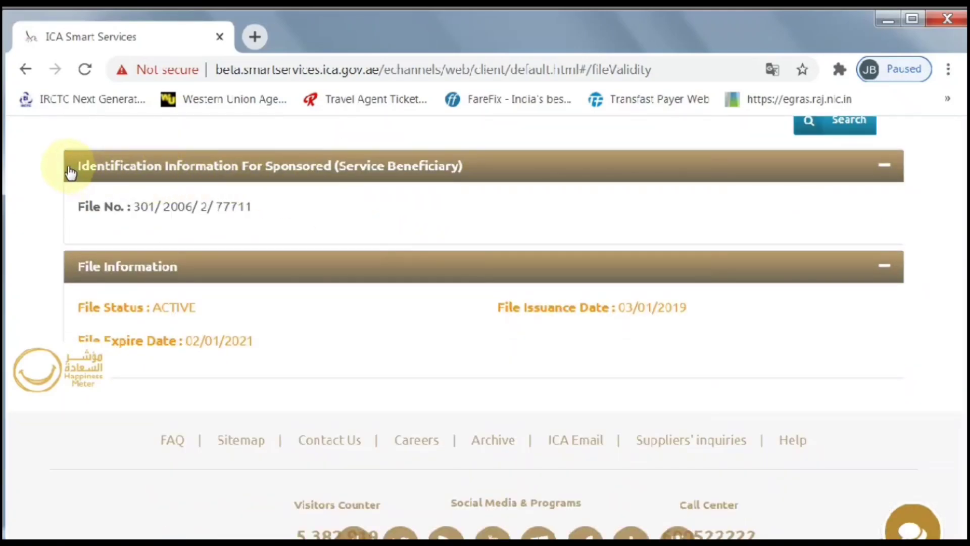
left_click_drag(269, 216, 84, 208)
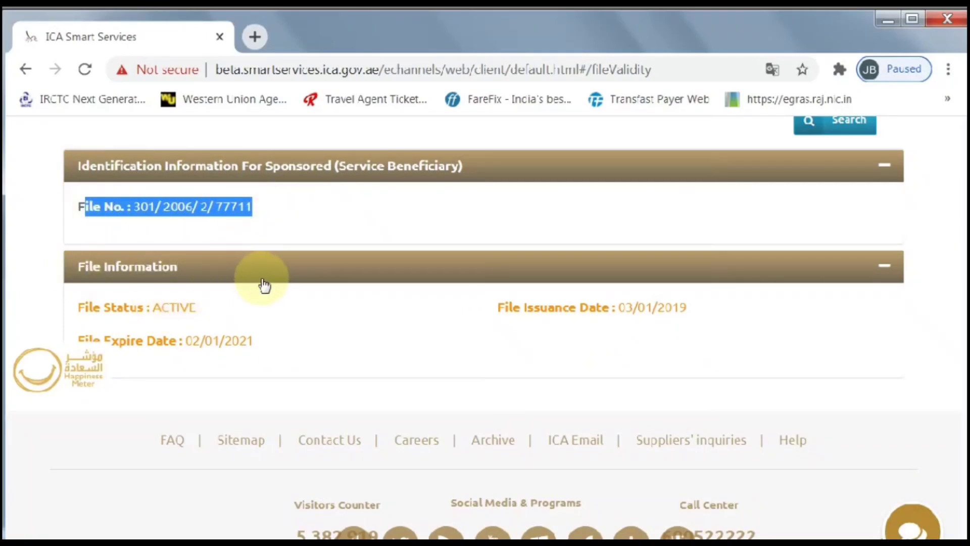
scroll(263, 280, "down", 2)
left_click_drag(212, 235, 75, 230)
left_click_drag(263, 269, 82, 274)
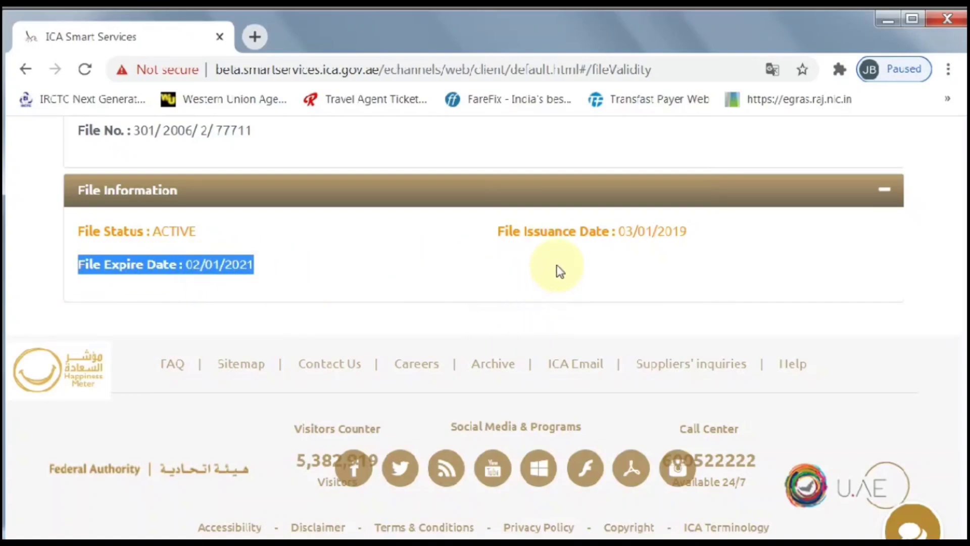
left_click(433, 251)
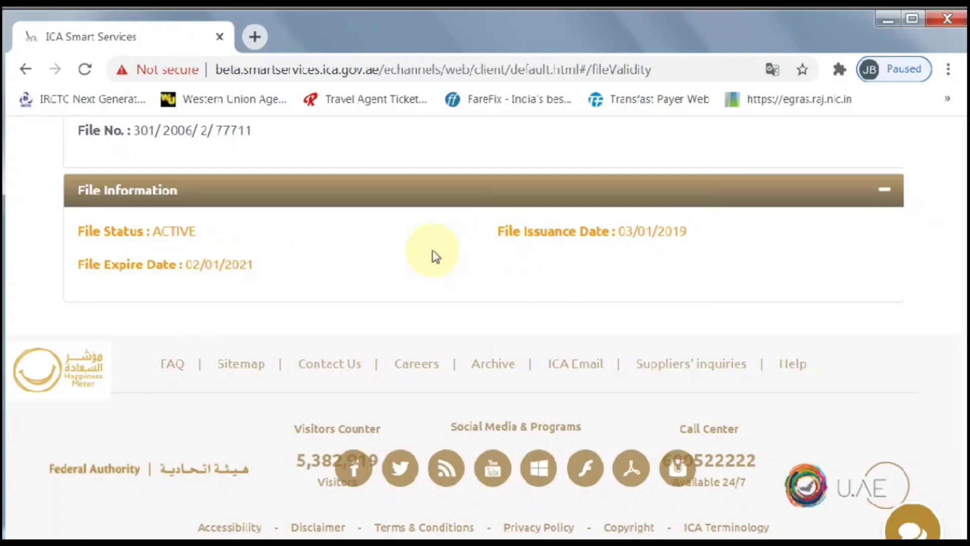
scroll(434, 252, "up", 10)
scroll(439, 253, "down", 7)
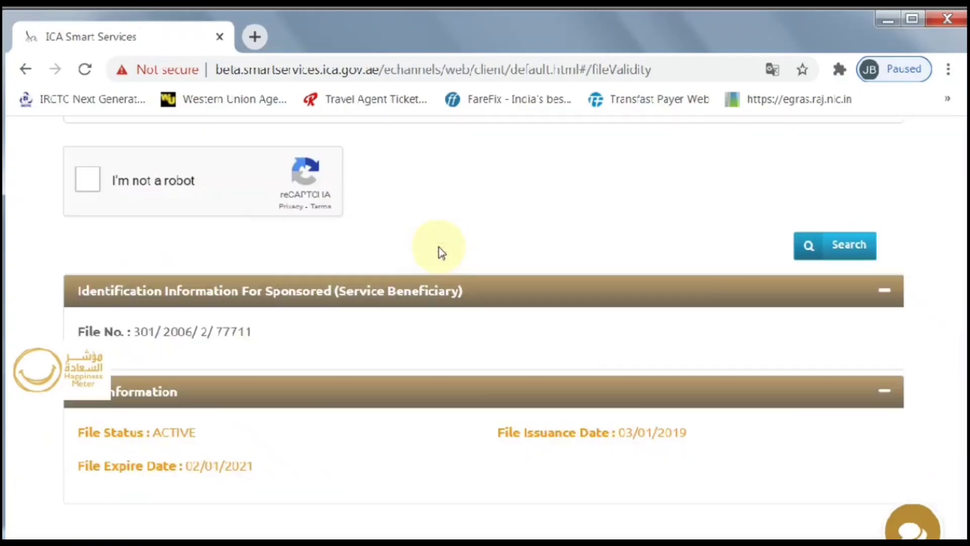
scroll(440, 253, "down", 4)
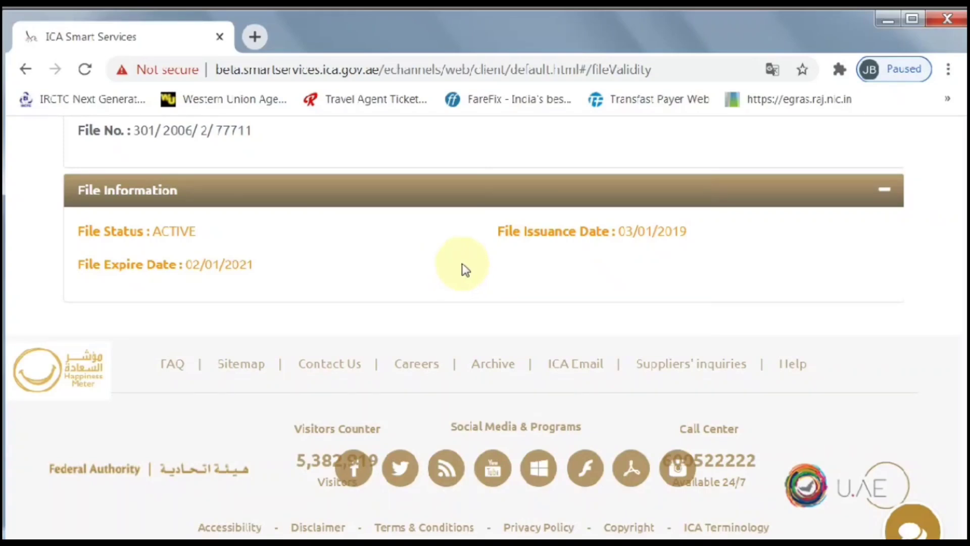
scroll(461, 263, "up", 9)
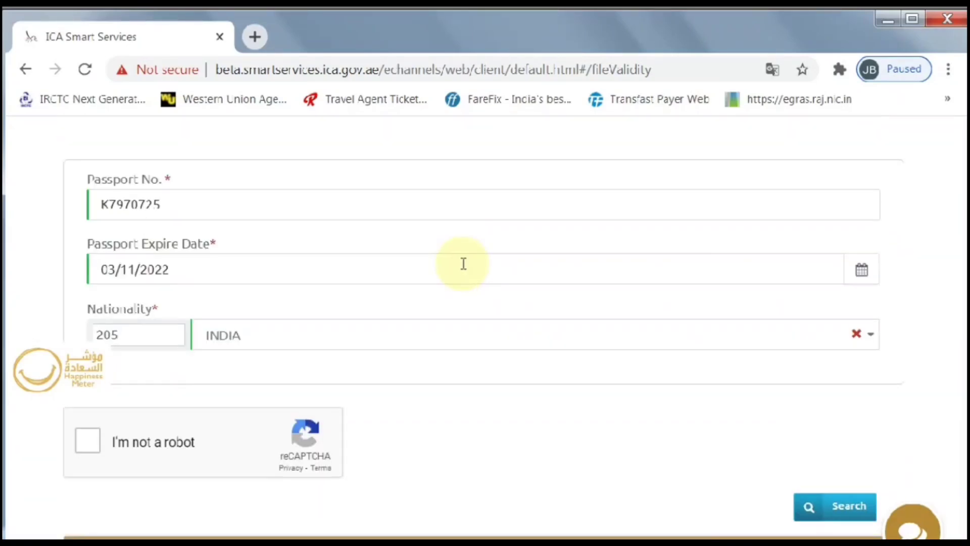
Step: Replace the old number in the Passport No. field with a different passport number
scroll(463, 265, "up", 7)
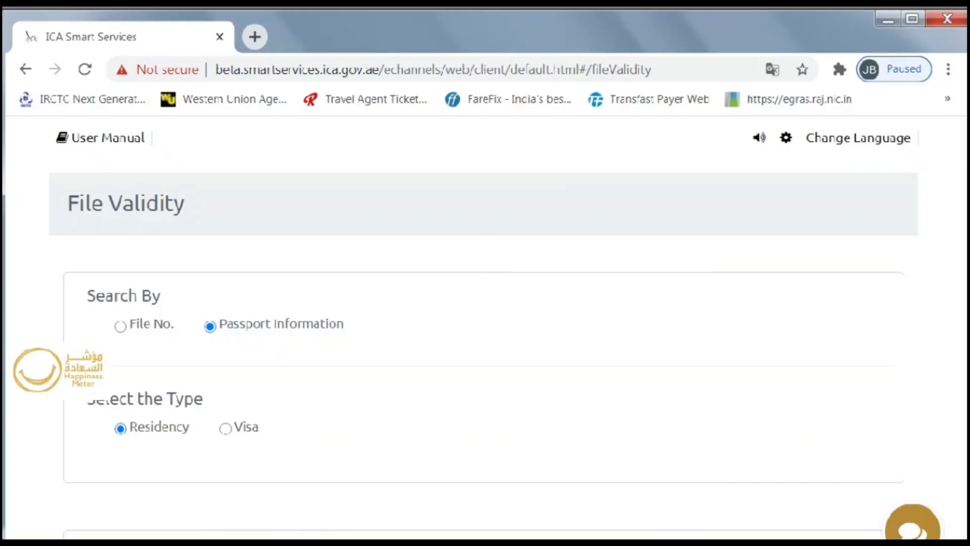
scroll(629, 147, "down", 3)
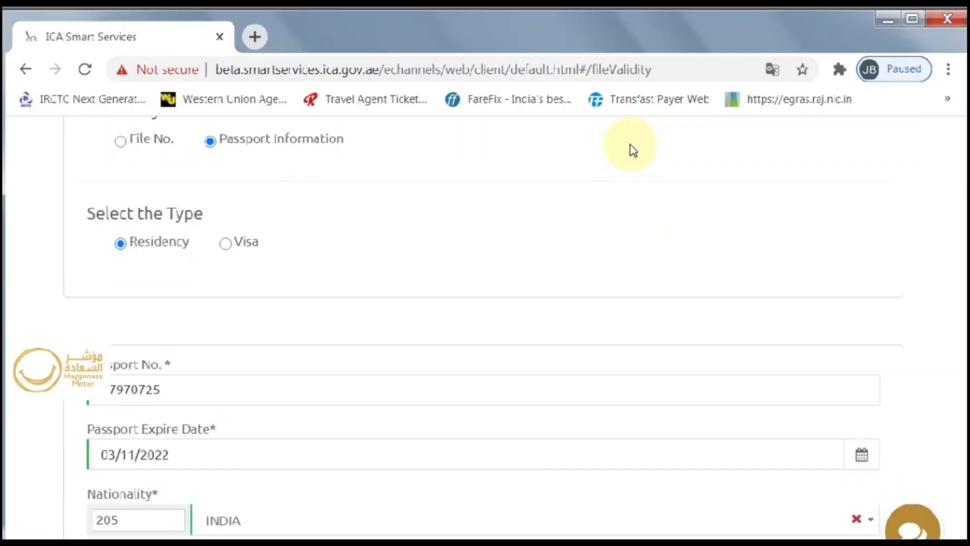
scroll(633, 150, "down", 2)
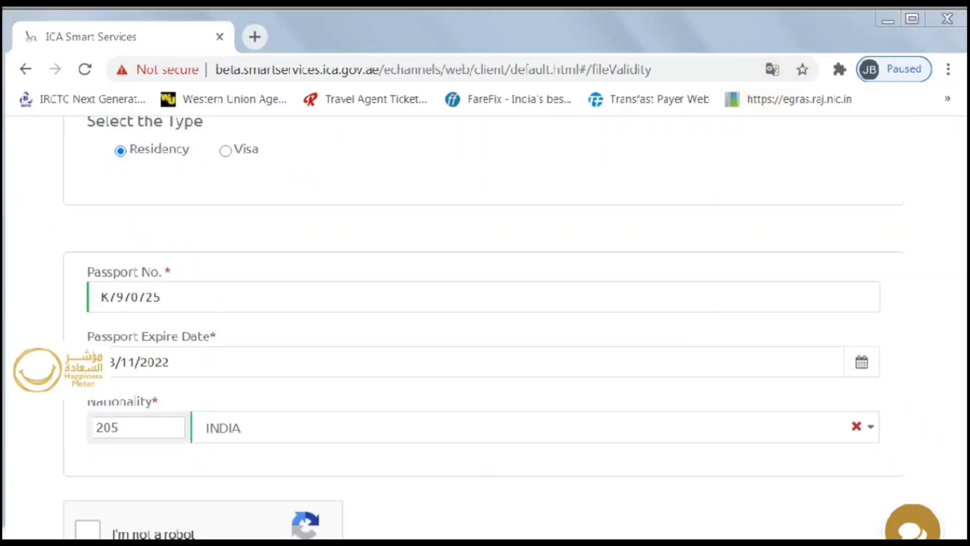
double_click(358, 285)
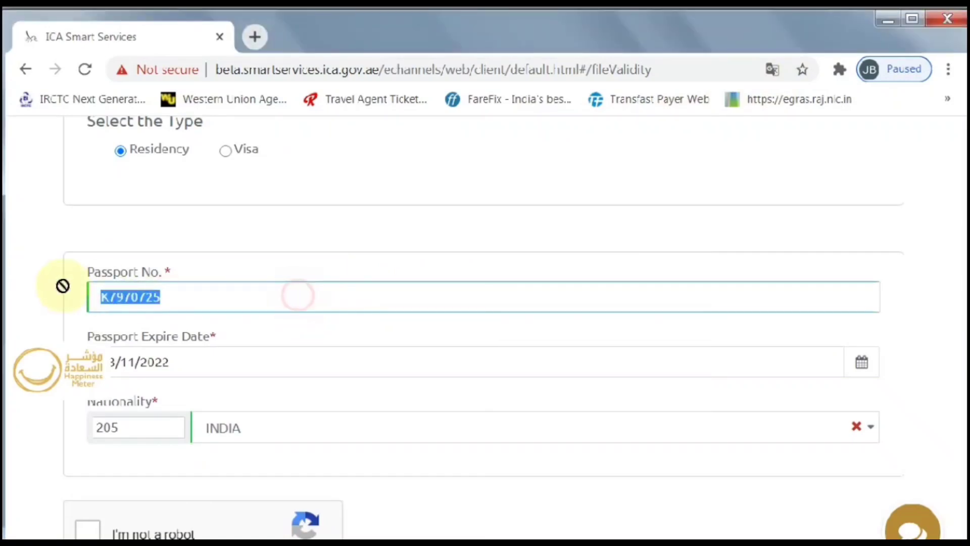
type("H")
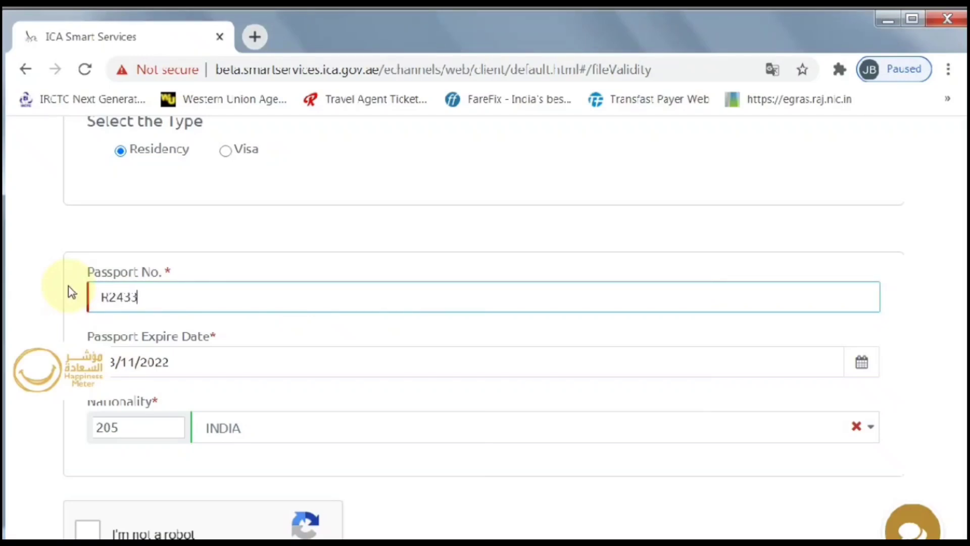
scroll(213, 275, "down", 3)
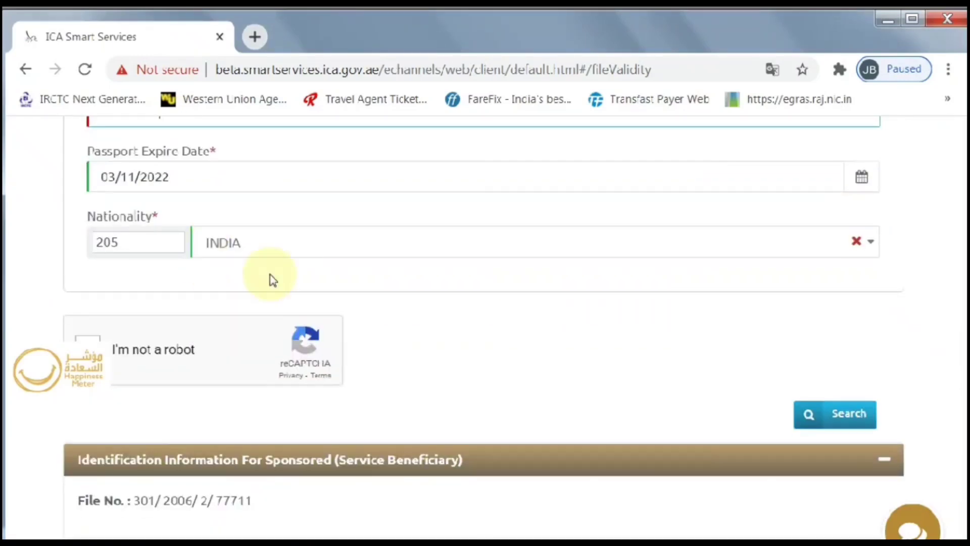
Step: Set the passport expiry date to 15/04/2027
left_click(863, 179)
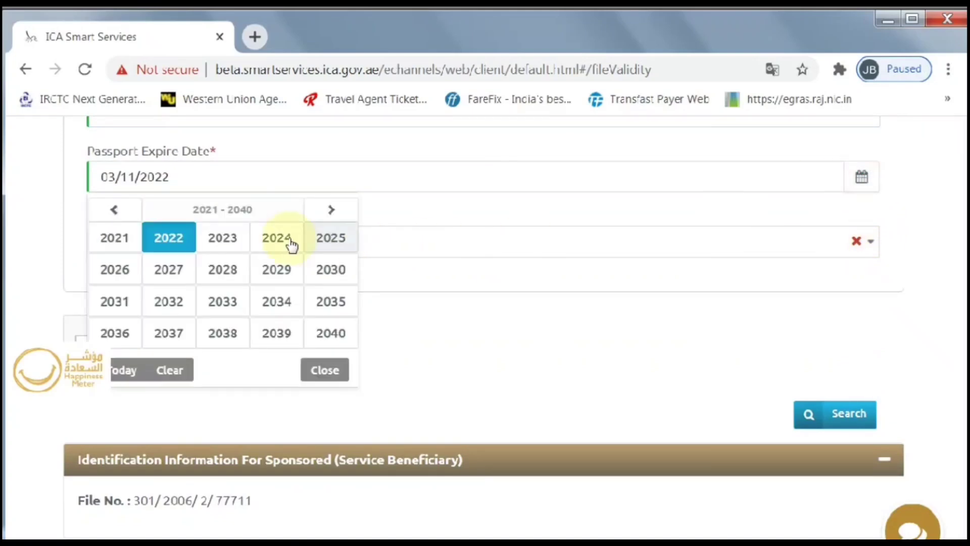
left_click(179, 275)
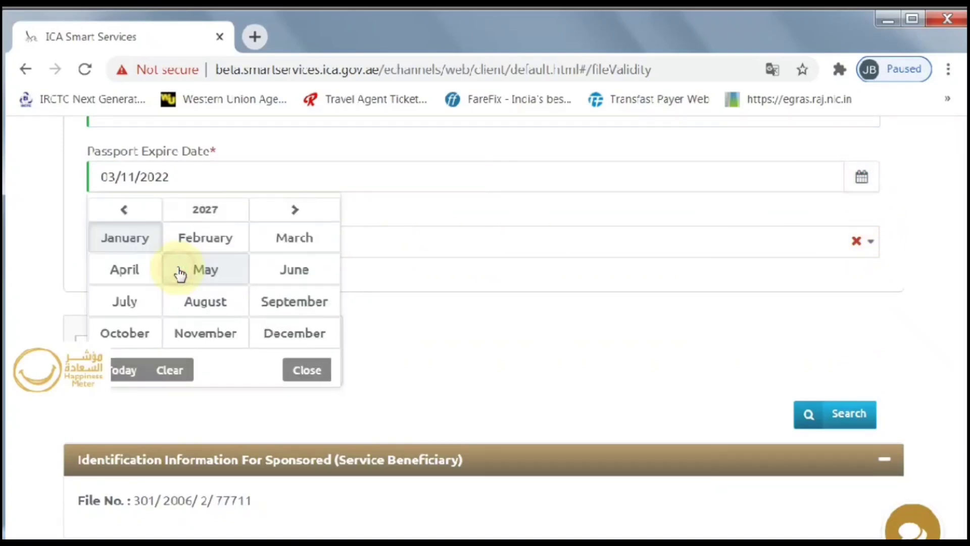
left_click(131, 274)
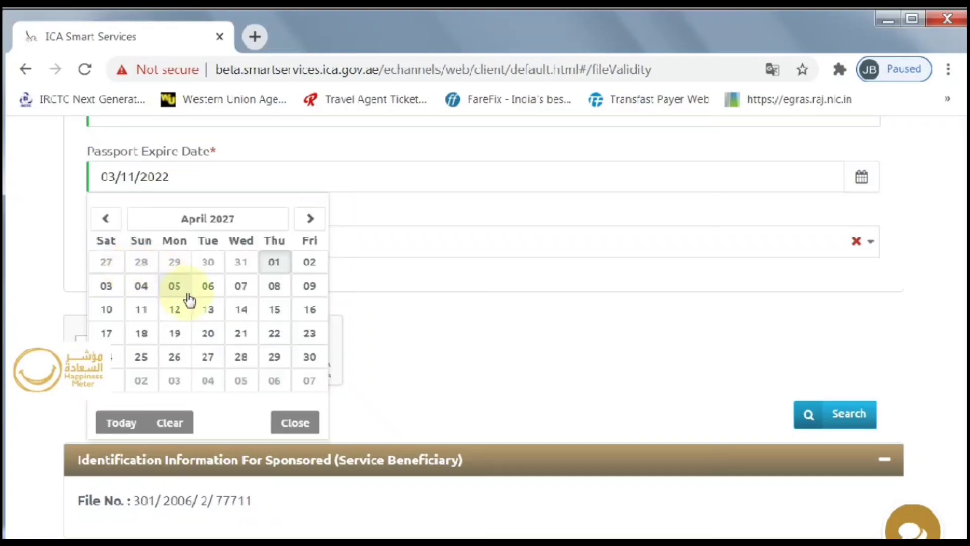
left_click(274, 310)
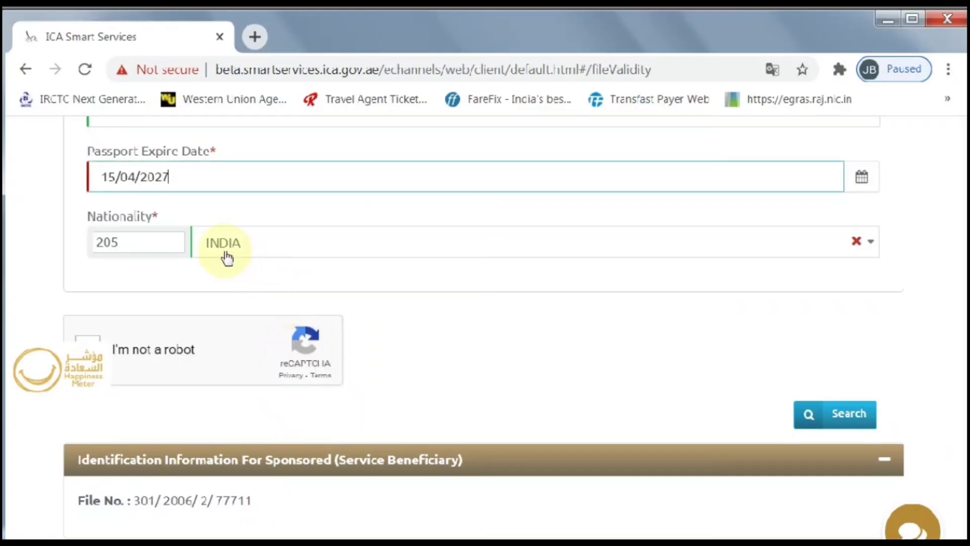
Step: Pass the reCAPTCHA by selecting the six crosswalk squares and verifying
scroll(232, 272, "down", 2)
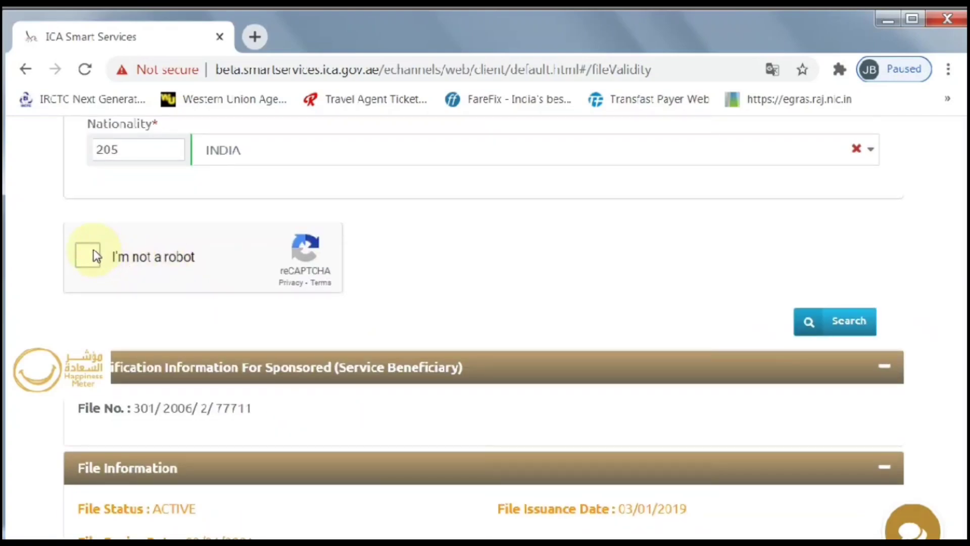
left_click(93, 249)
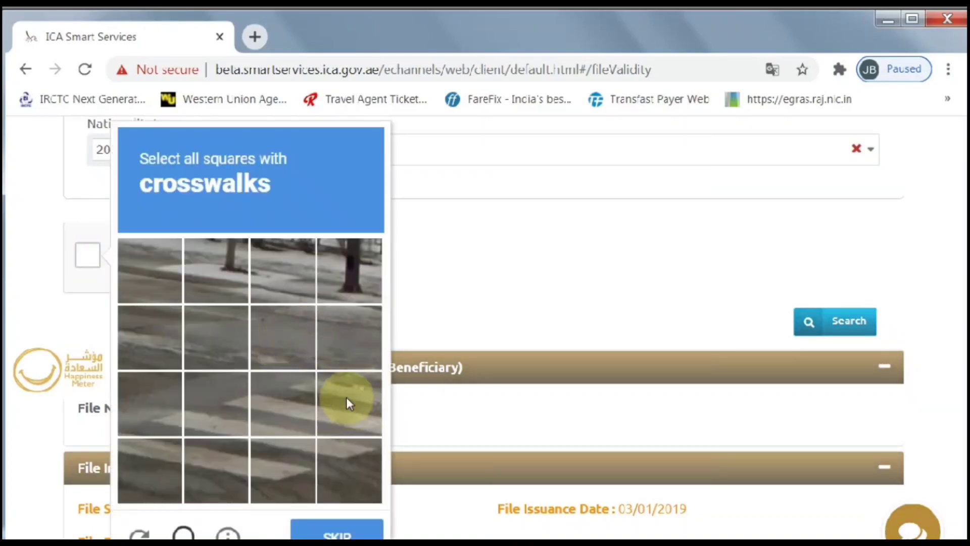
left_click(340, 471)
left_click(348, 403)
left_click(275, 397)
left_click(217, 403)
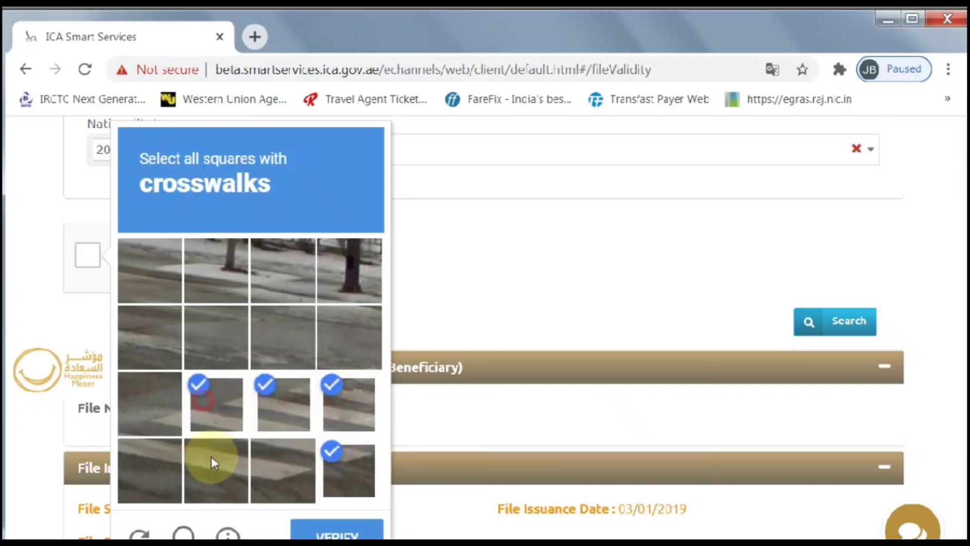
left_click(212, 459)
left_click(270, 461)
left_click(345, 534)
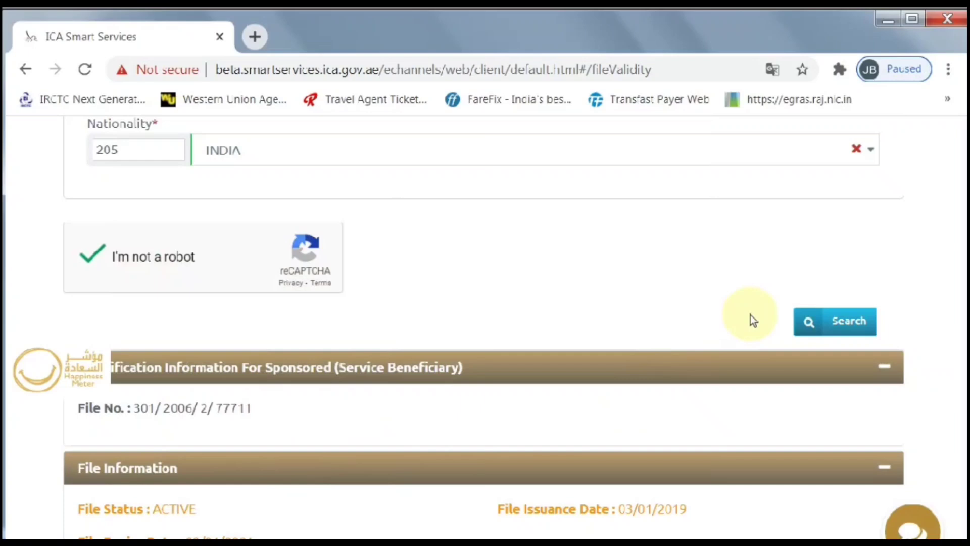
scroll(750, 315, "down", 4)
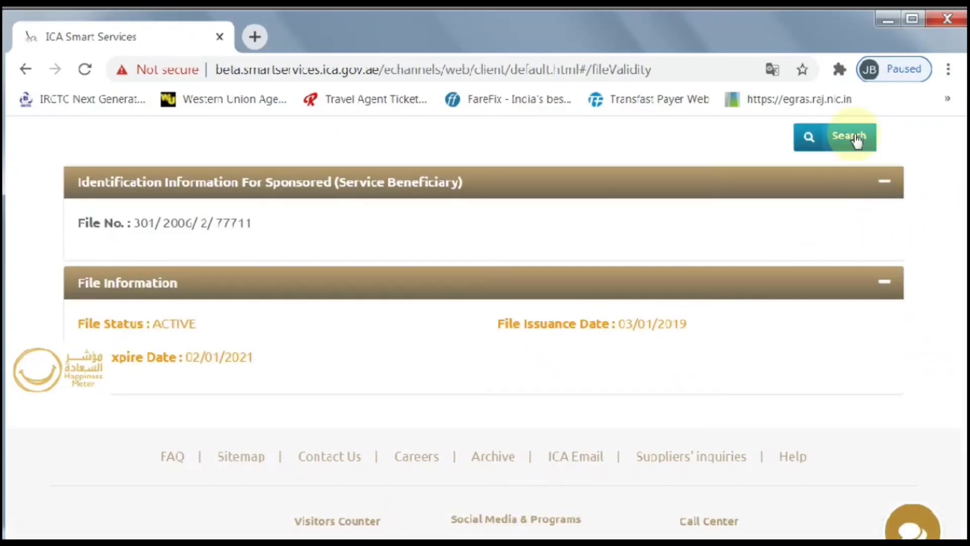
Step: Run the search and highlight the file number, ACTIVE status and 22/09/2021 expiry lines
left_click(855, 136)
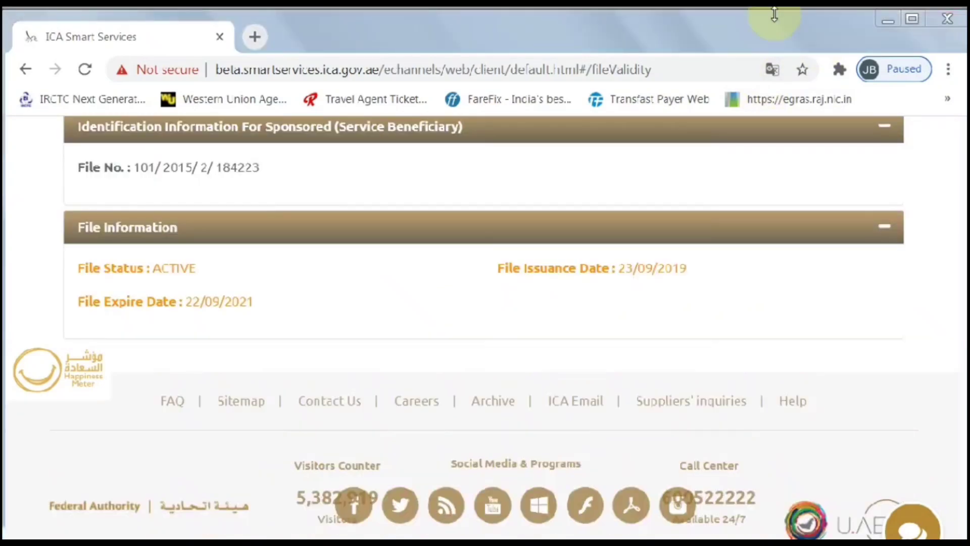
left_click_drag(268, 167, 75, 164)
left_click_drag(205, 265, 76, 267)
left_click_drag(268, 308, 78, 302)
left_click(277, 295)
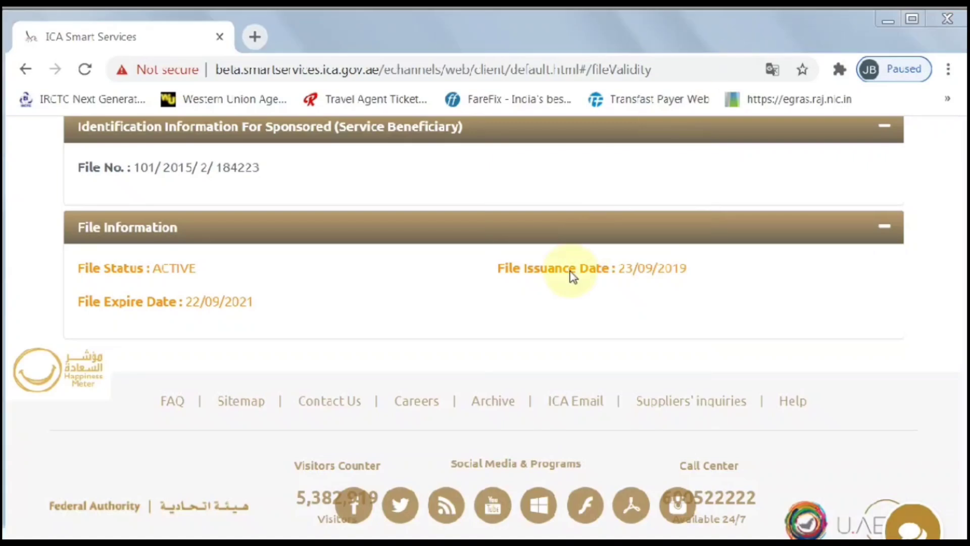
scroll(563, 225, "up", 7)
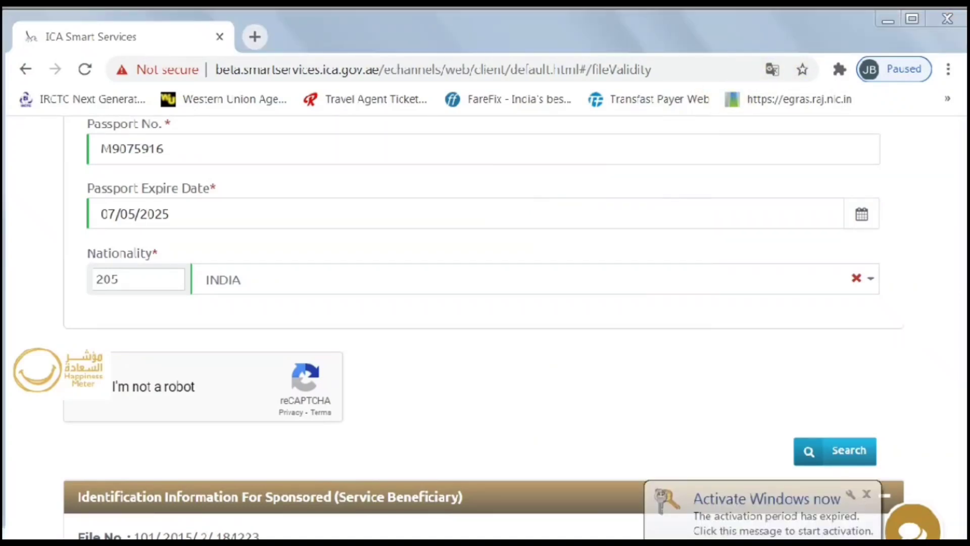
Step: Reload the form and enter the new passport number
double_click(199, 147)
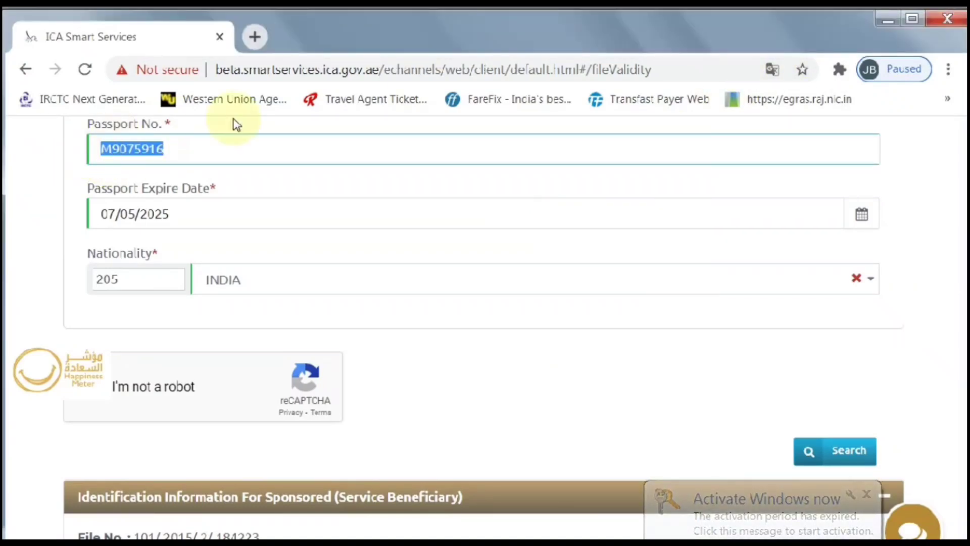
key("F5")
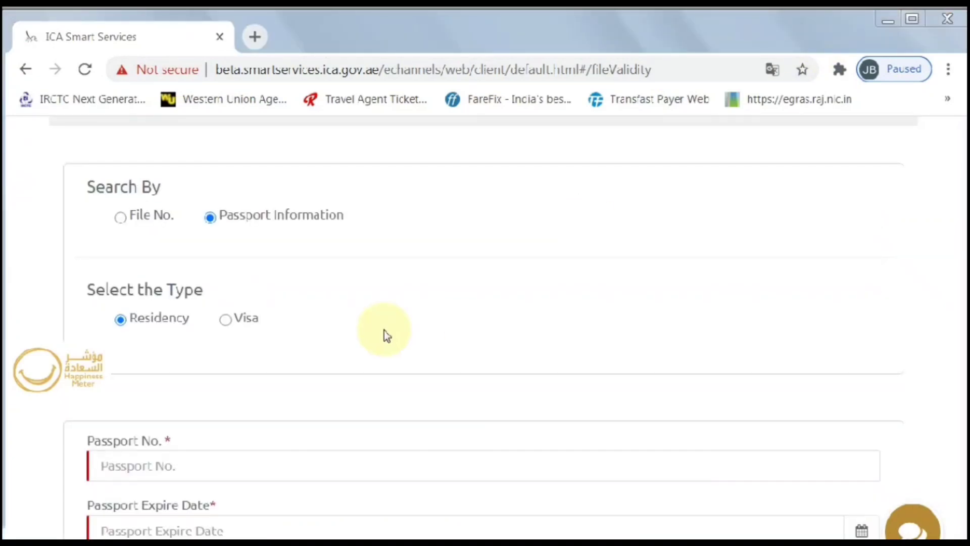
scroll(422, 283, "down", 4)
left_click(372, 255)
left_click(379, 275)
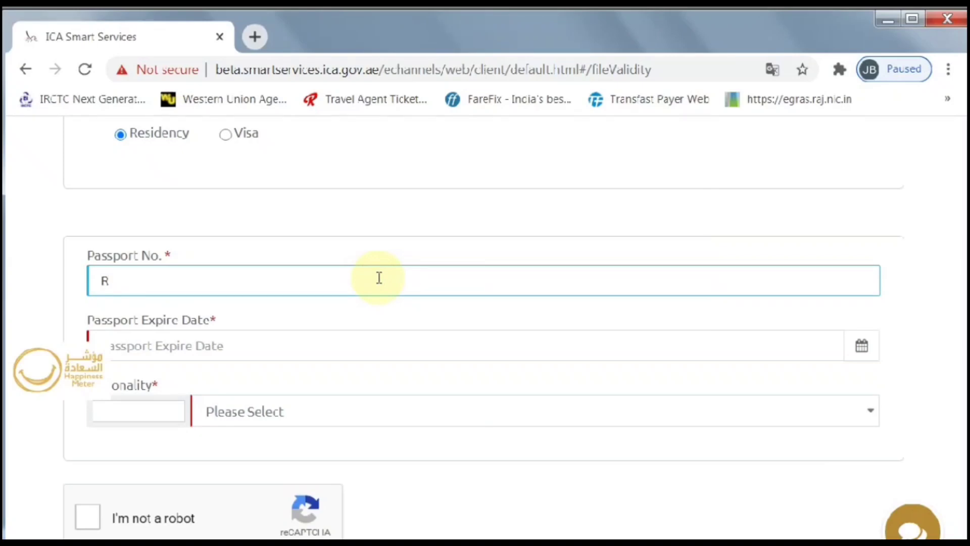
Step: Set the passport expiry to 25/03/2027 and the nationality to INDIA (205)
left_click(862, 347)
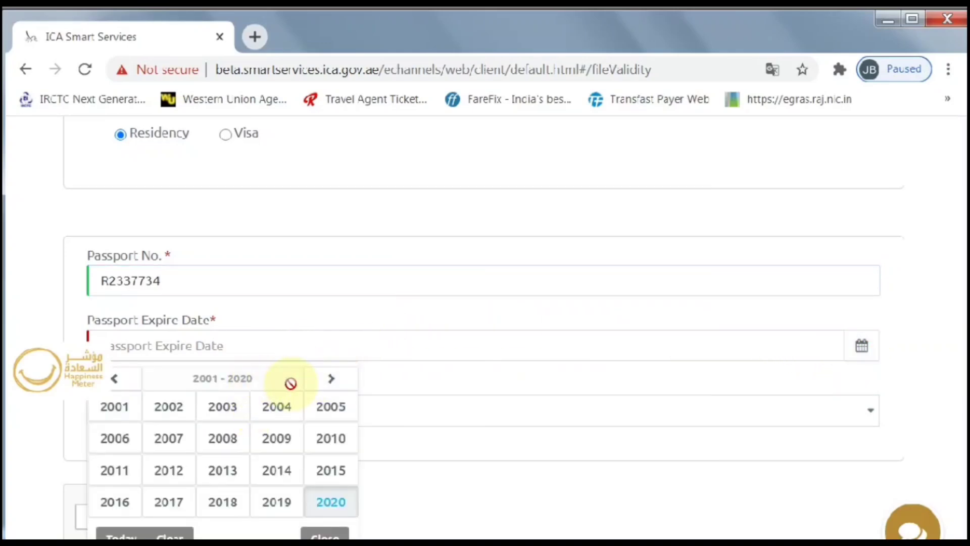
left_click(331, 379)
left_click(175, 440)
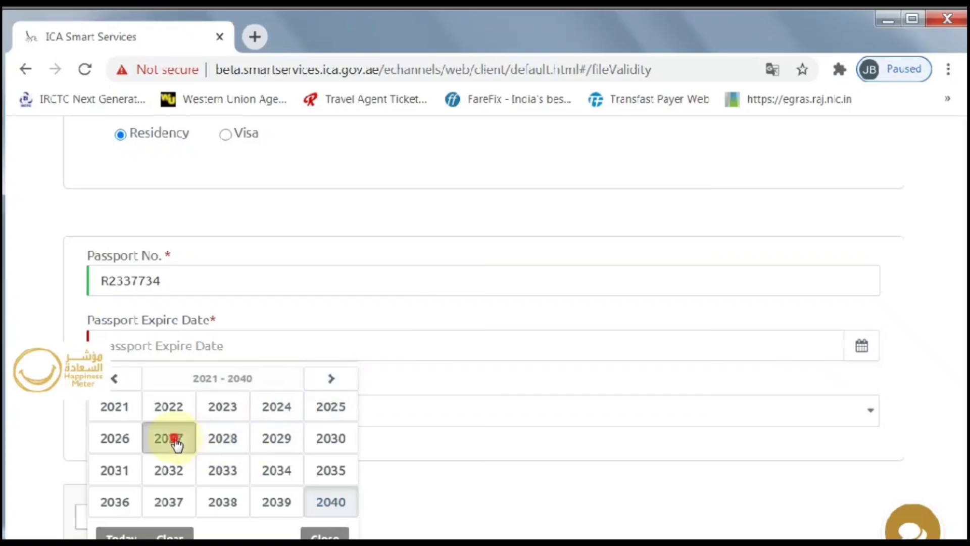
left_click(295, 408)
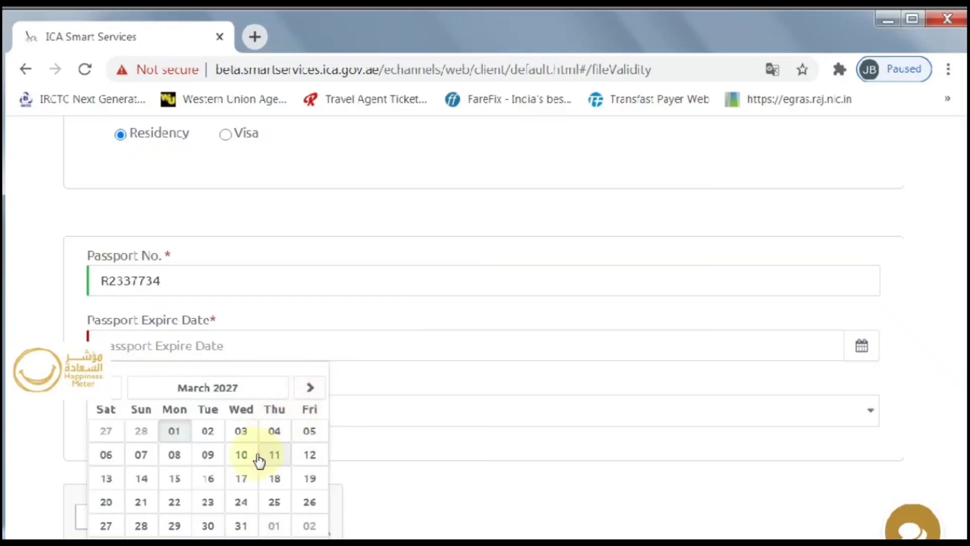
left_click(275, 504)
scroll(314, 364, "down", 2)
left_click(288, 327)
type("205")
key("Return")
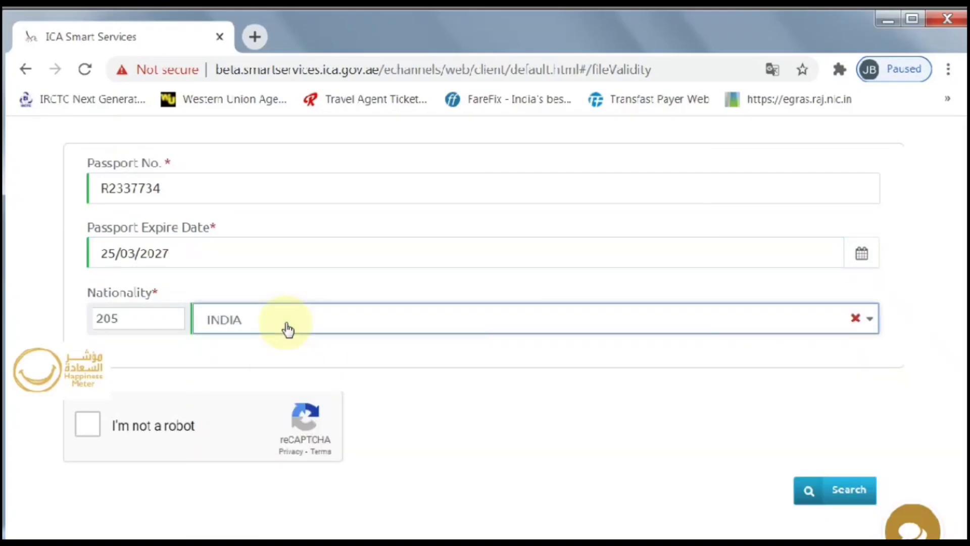
Step: Pass the boat image check and search files for the new passport
left_click(85, 425)
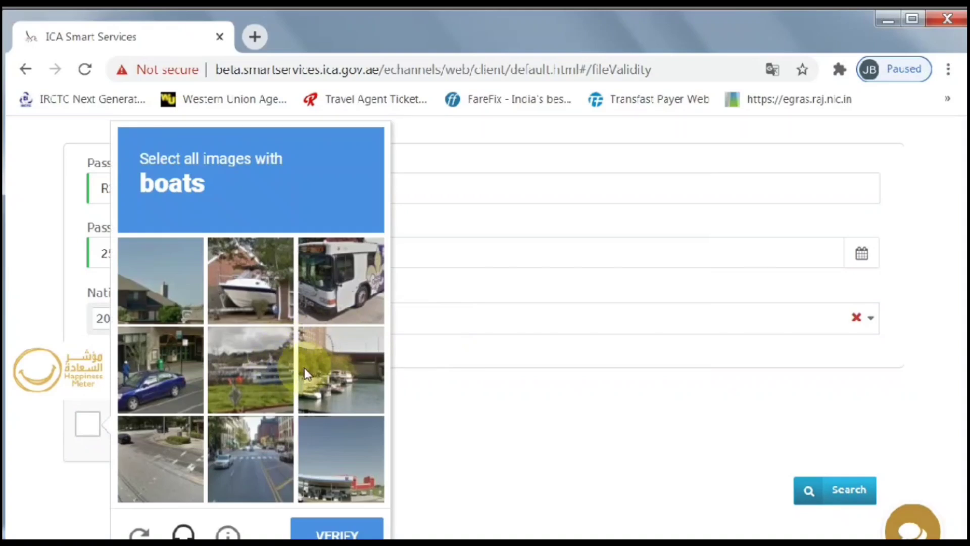
left_click(252, 283)
left_click(343, 470)
left_click(324, 384)
left_click(336, 531)
left_click(843, 503)
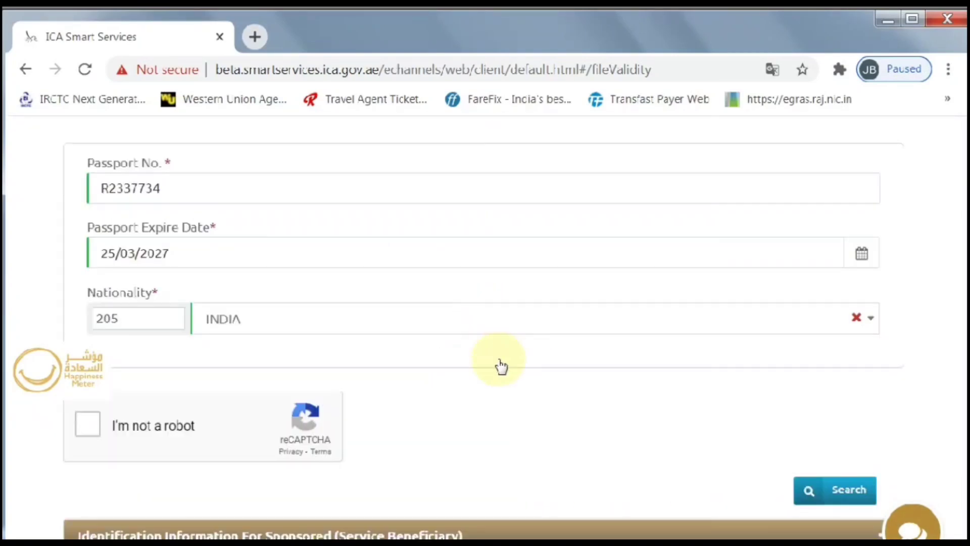
scroll(478, 405, "down", 5)
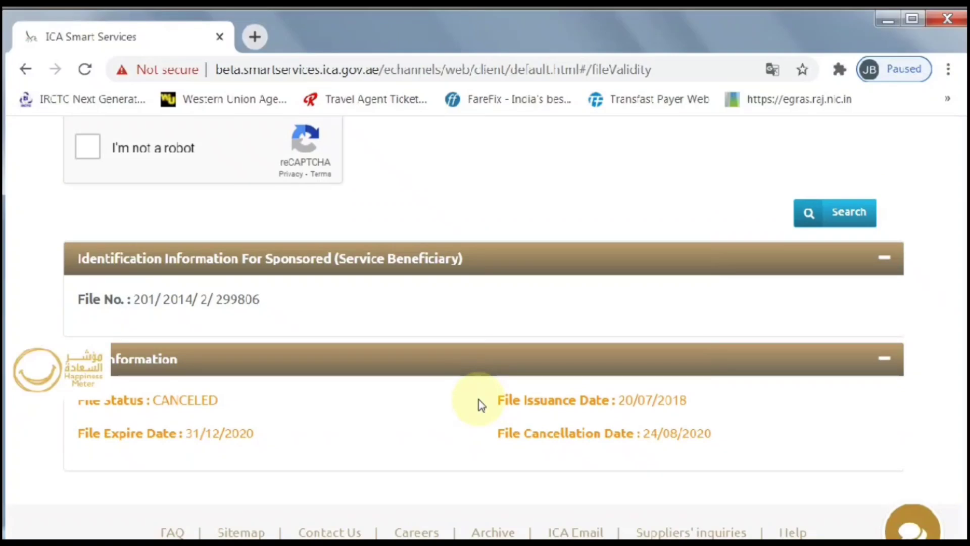
scroll(482, 405, "down", 2)
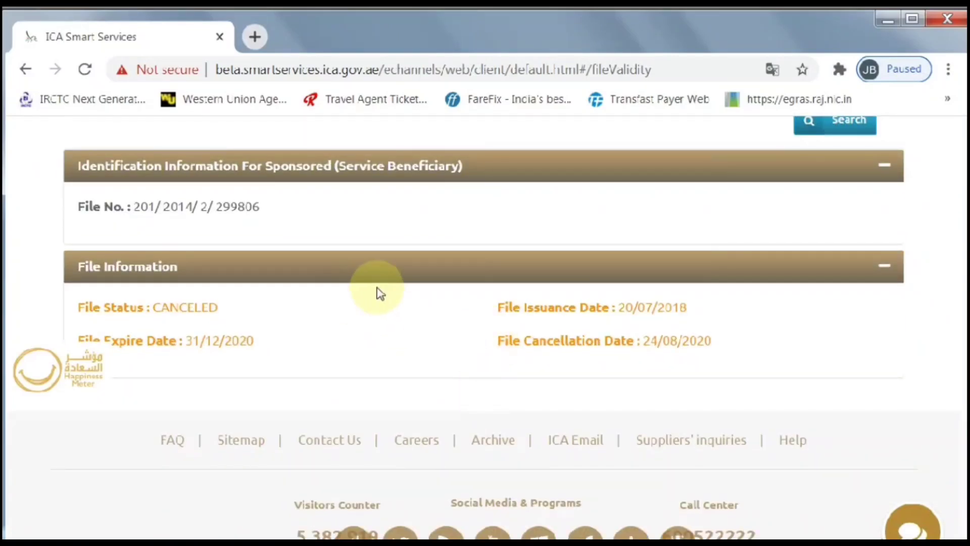
left_click_drag(268, 208, 77, 207)
left_click_drag(220, 307, 76, 308)
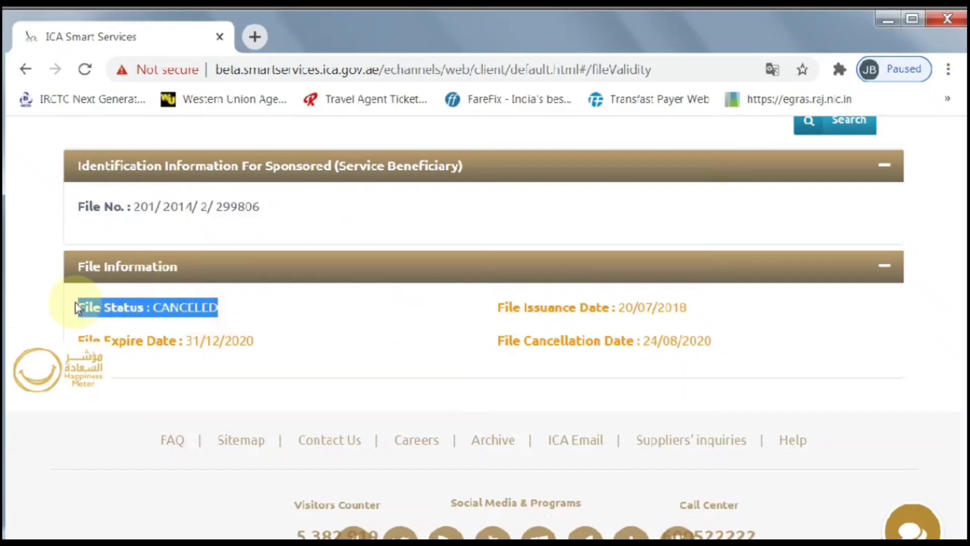
left_click_drag(257, 341, 83, 342)
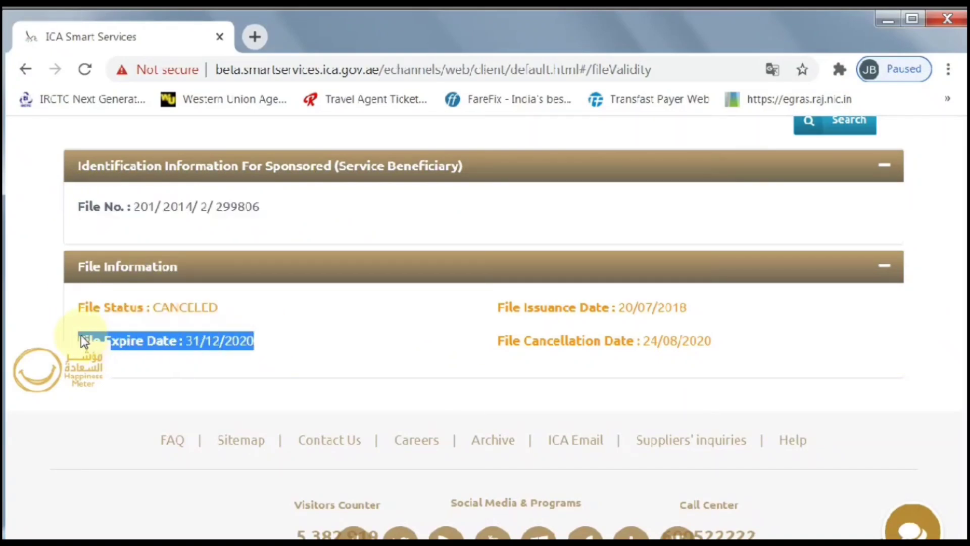
left_click(266, 342)
left_click_drag(494, 348, 724, 352)
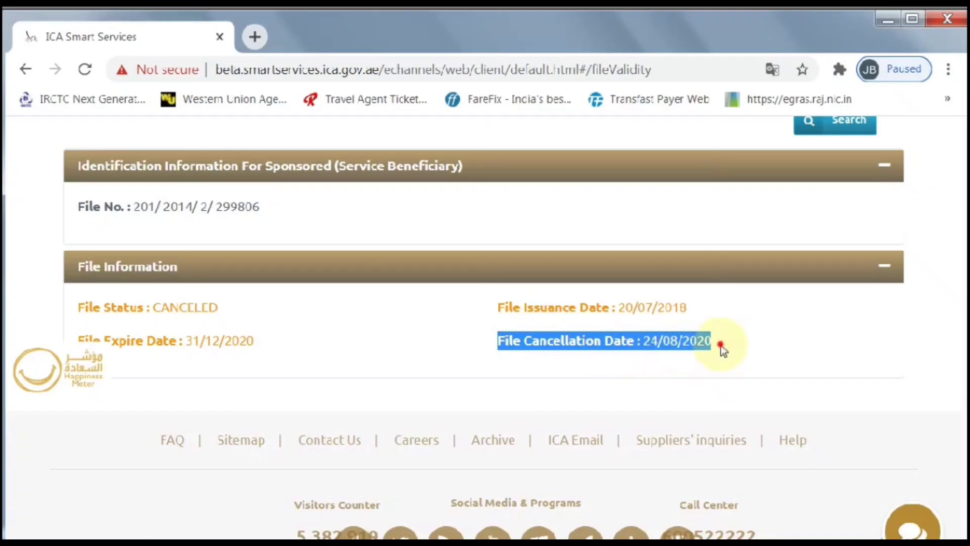
left_click(716, 350)
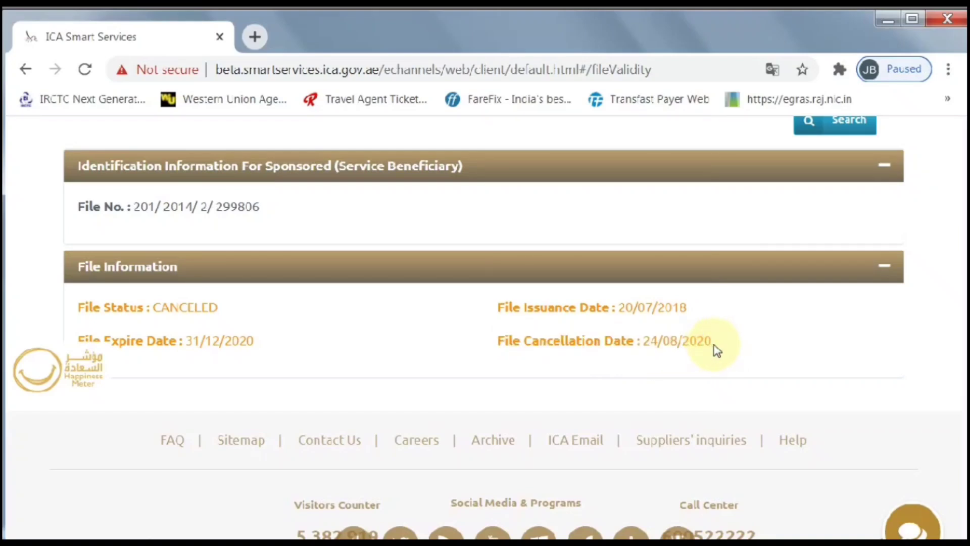
left_click_drag(227, 313, 79, 314)
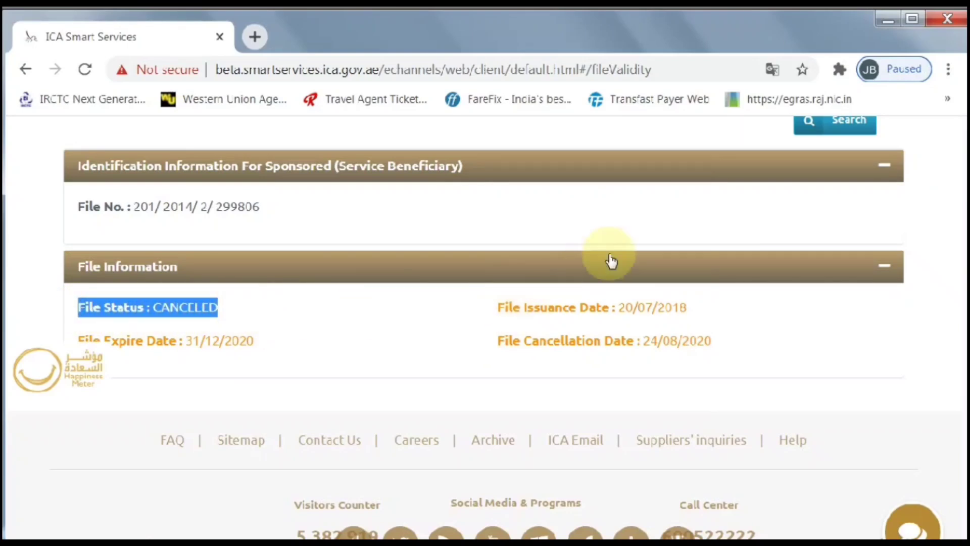
left_click(606, 223)
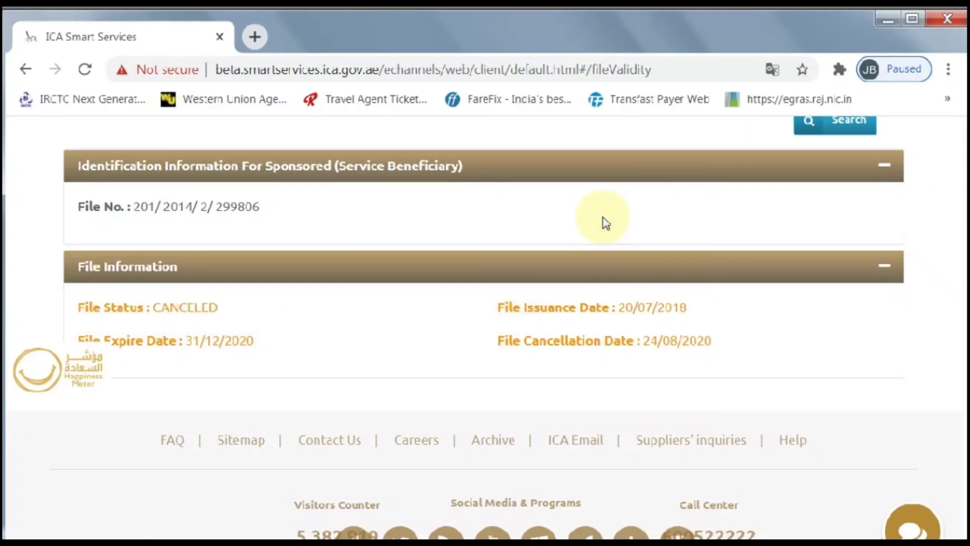